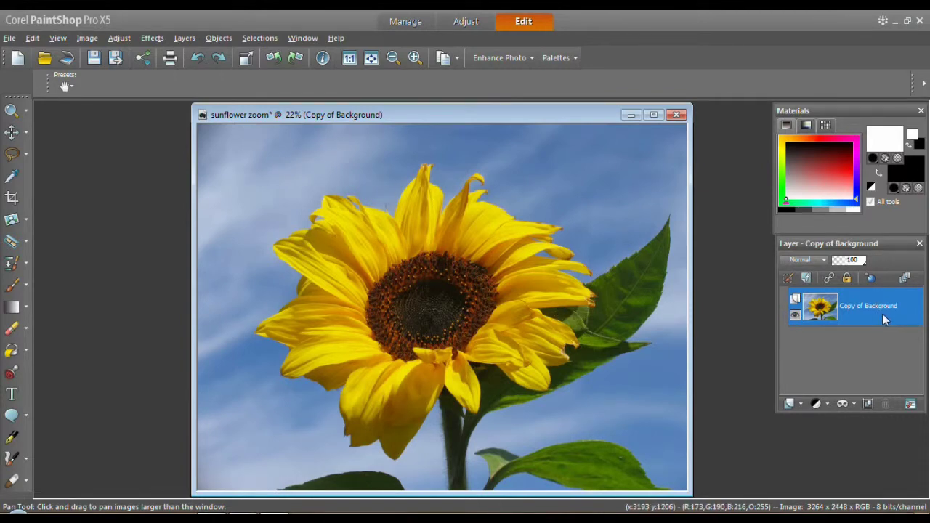
Show the Script toolbar from View > Toolbars and place it over the image
{"action": "mouse_move", "coordinate": [891, 318]}
{"action": "left_click", "coordinate": [58, 38]}
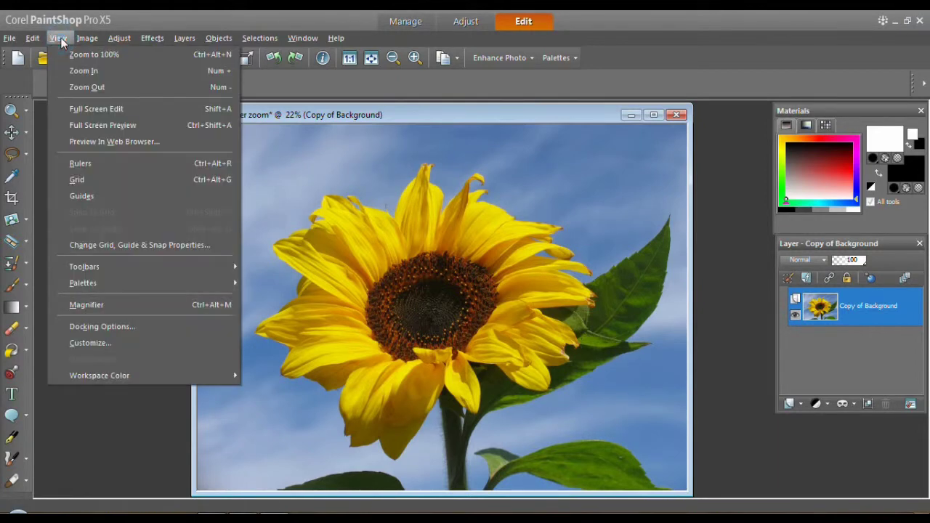
{"action": "mouse_move", "coordinate": [108, 268]}
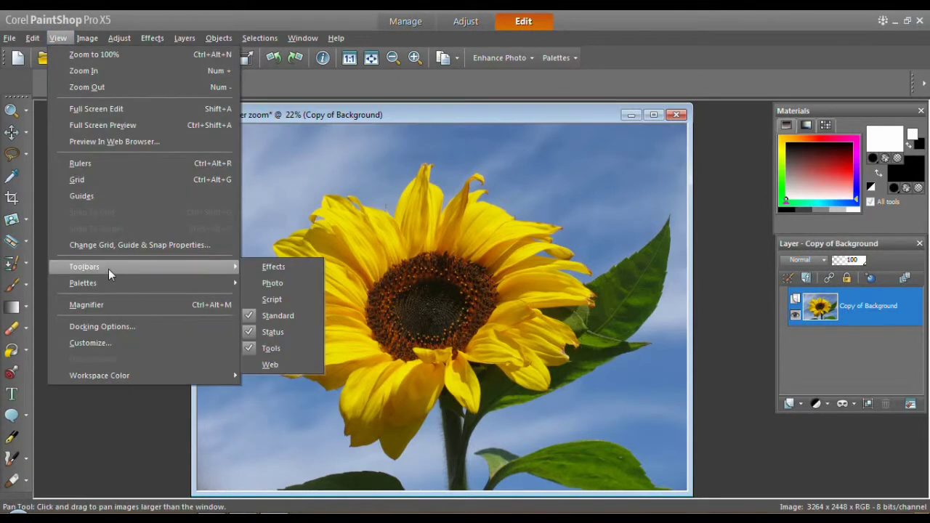
{"action": "left_click", "coordinate": [276, 299]}
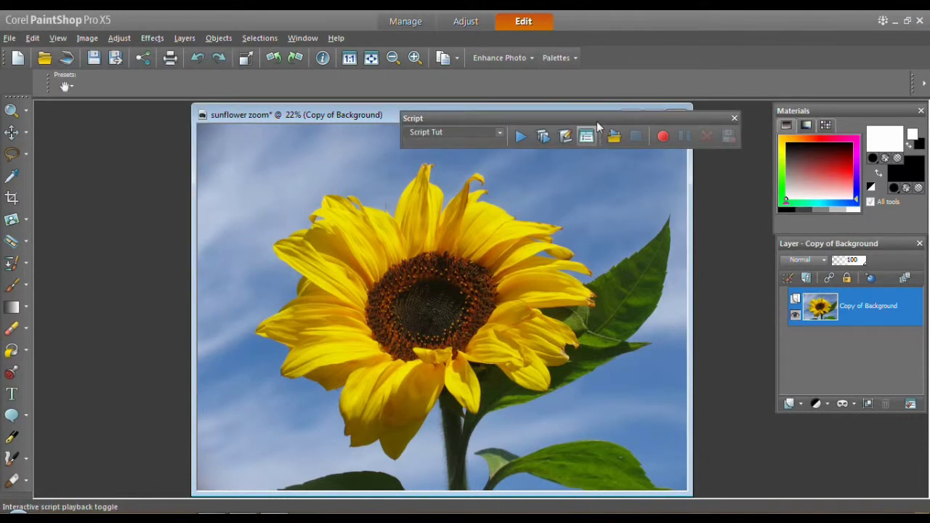
{"action": "mouse_move", "coordinate": [594, 116]}
{"action": "left_mouse_down"}
{"action": "mouse_move", "coordinate": [620, 120]}
{"action": "mouse_move", "coordinate": [606, 119]}
{"action": "left_mouse_up"}
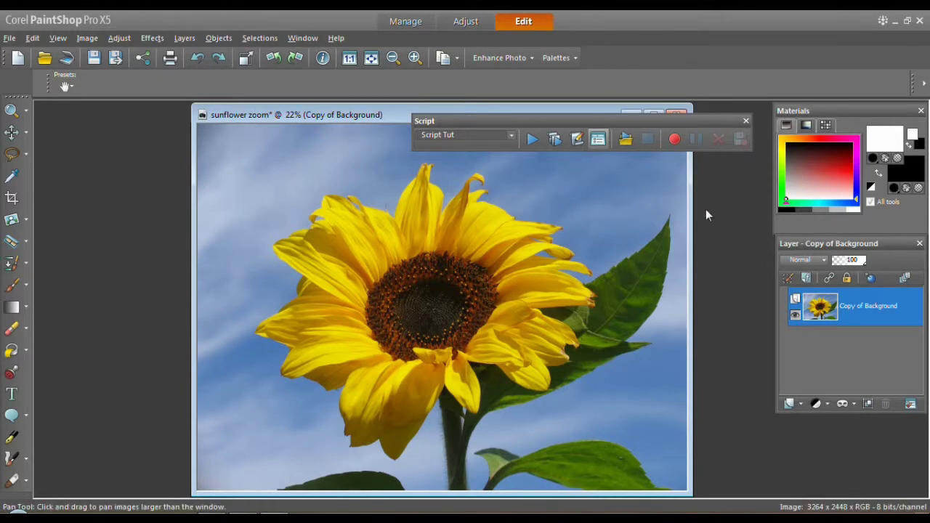
Browse the Select Script list, leaving Script Tut as the chosen script
{"action": "left_click", "coordinate": [512, 139]}
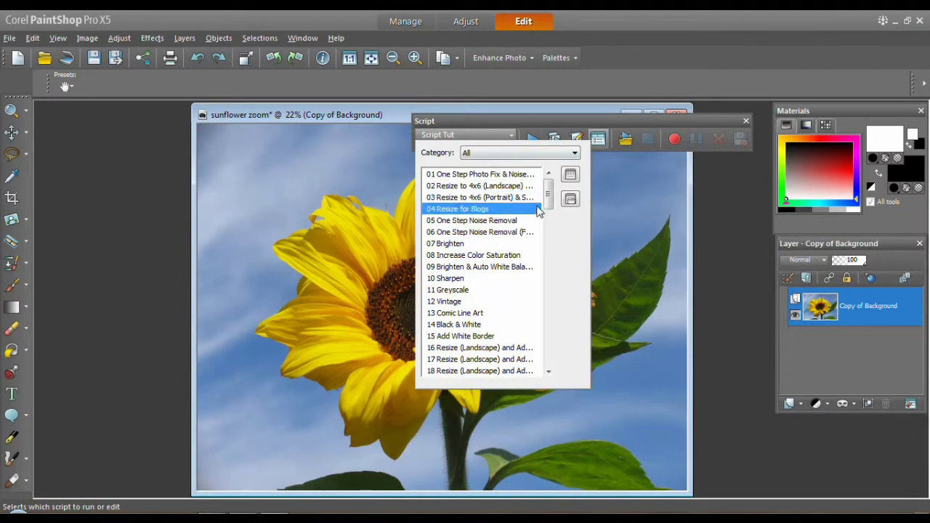
{"action": "left_click_drag", "start_coordinate": [547, 195], "coordinate": [550, 331]}
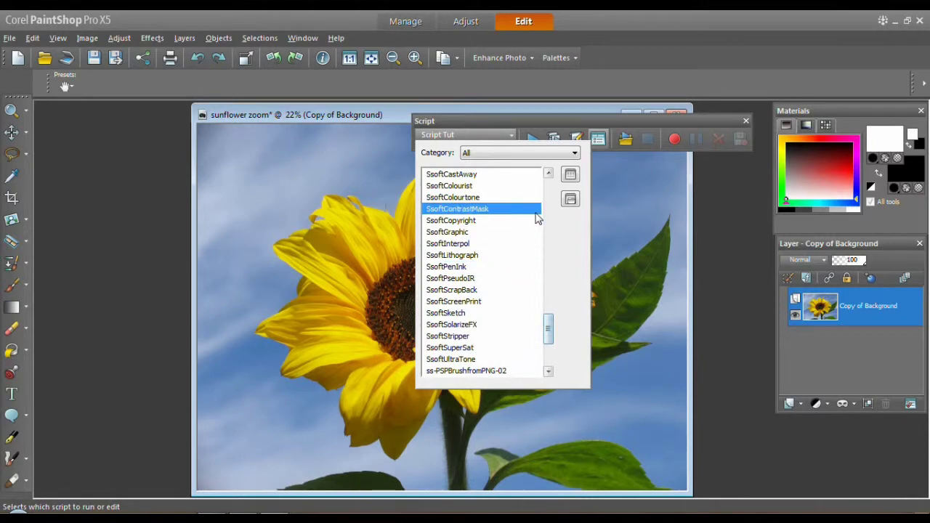
{"action": "left_click", "coordinate": [575, 153]}
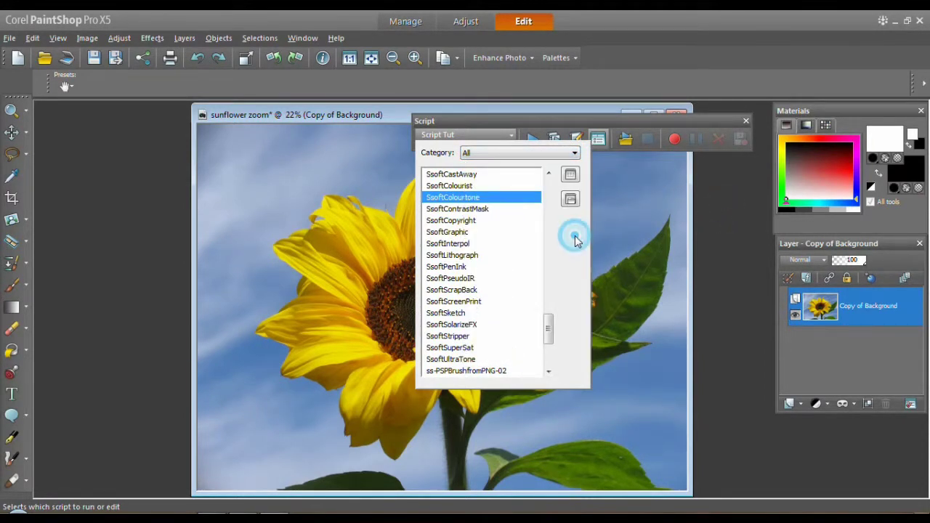
{"action": "left_click", "coordinate": [723, 231]}
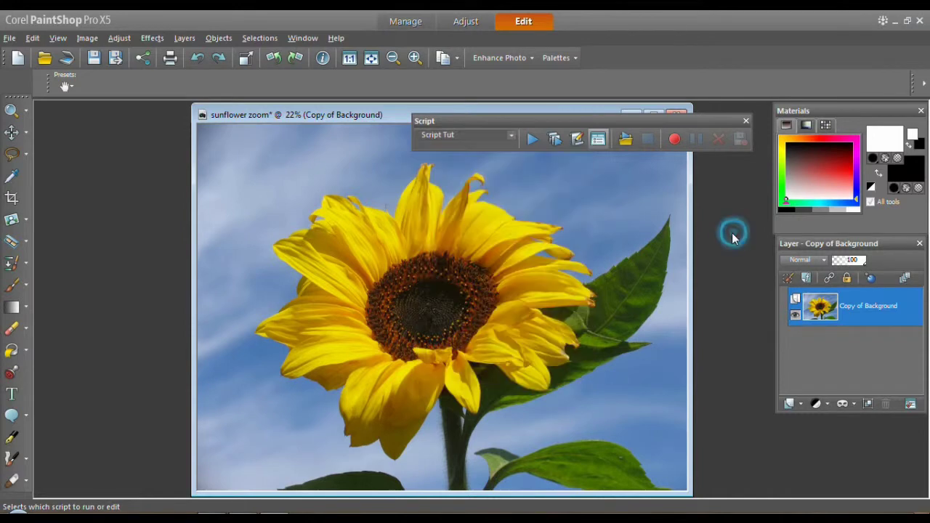
Keep Script Tut selected, try Save Script Recording, and move the Script toolbar higher up
{"action": "left_click", "coordinate": [512, 137]}
{"action": "left_click", "coordinate": [512, 136]}
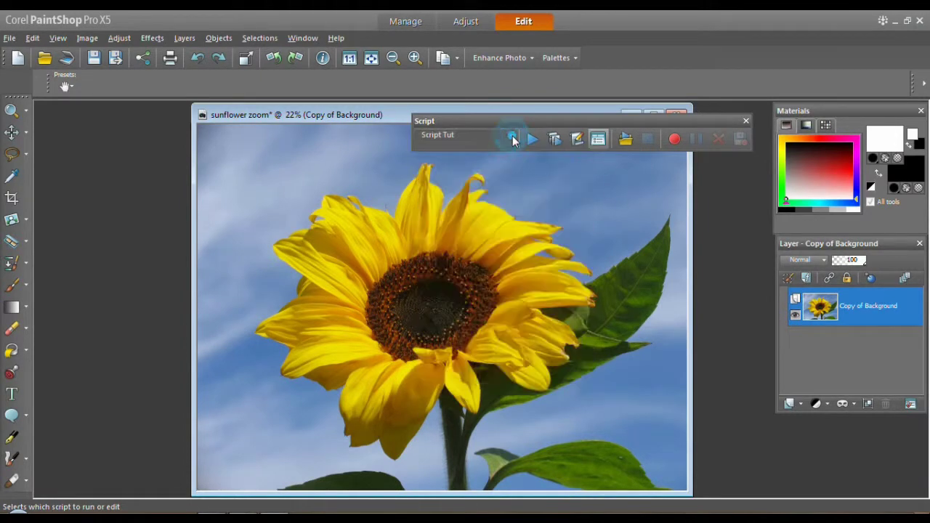
{"action": "left_click", "coordinate": [741, 139]}
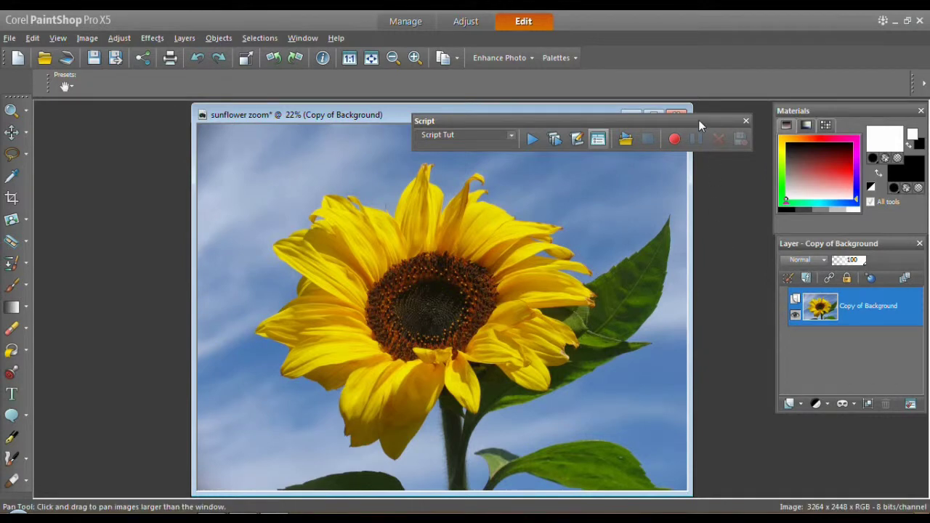
{"action": "left_click_drag", "start_coordinate": [698, 120], "coordinate": [719, 90]}
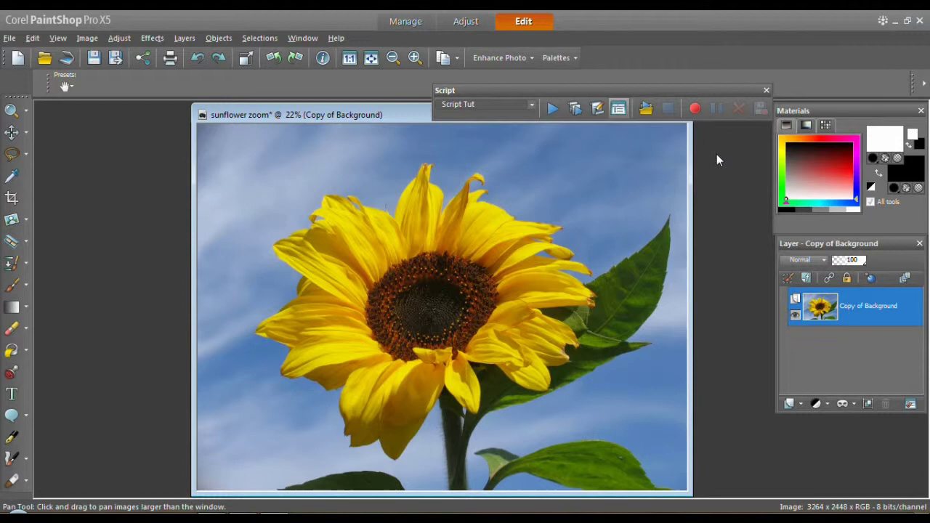
Start script recording and apply Levels with input values 0, 100 and 206
{"action": "left_click", "coordinate": [694, 108]}
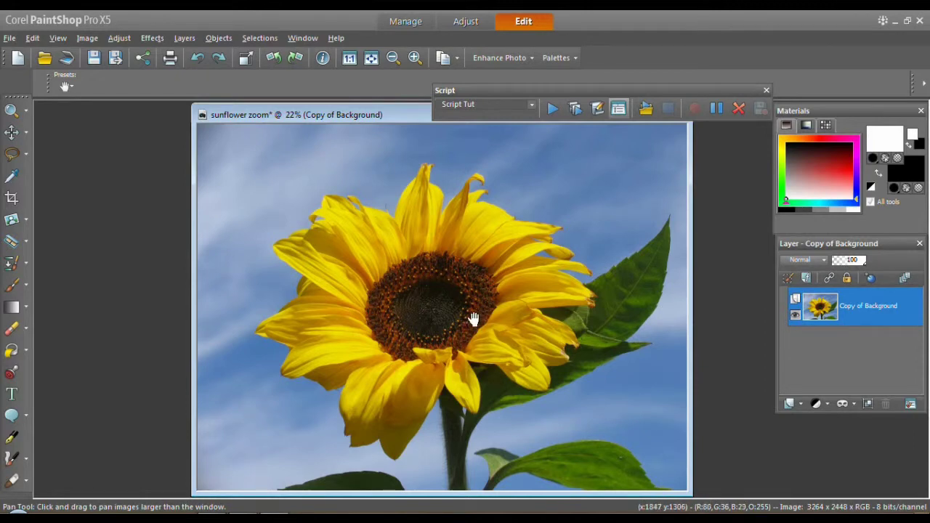
{"action": "left_click", "coordinate": [124, 38]}
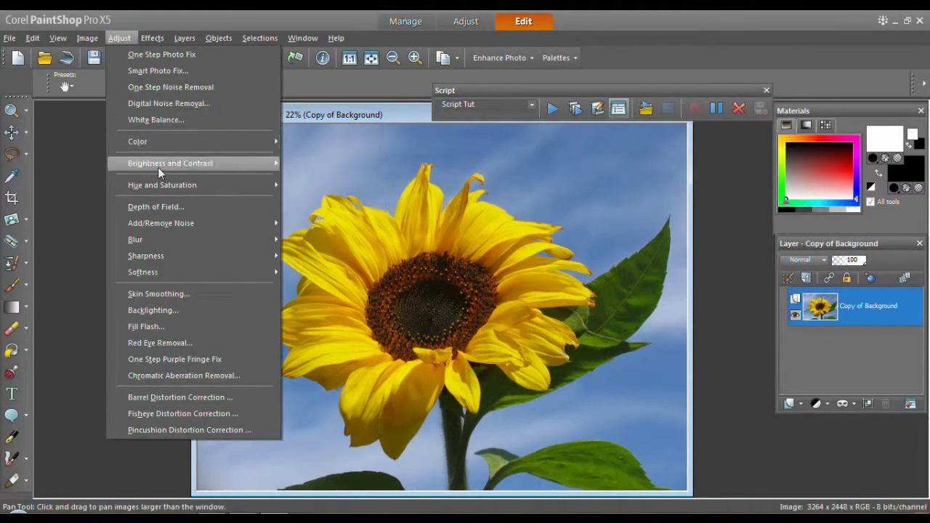
{"action": "mouse_move", "coordinate": [158, 164]}
{"action": "left_click", "coordinate": [319, 292]}
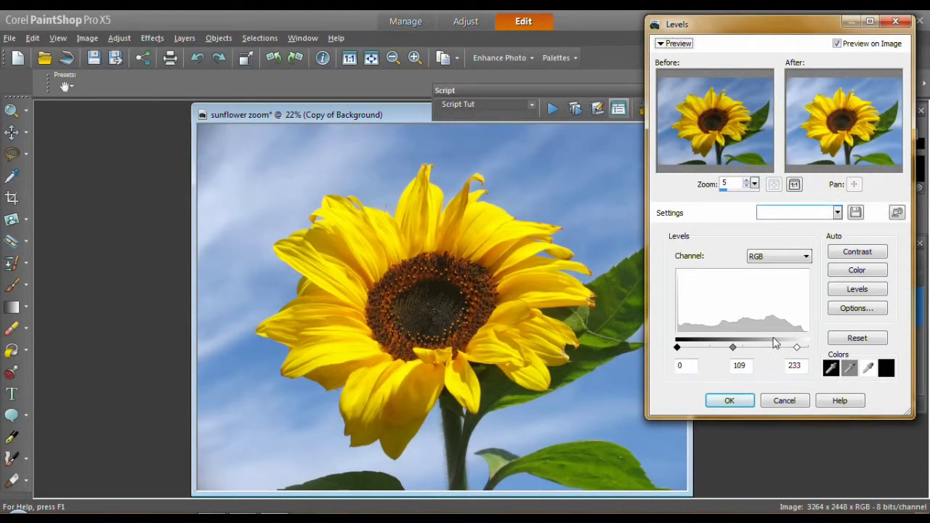
{"action": "left_click_drag", "start_coordinate": [797, 347], "coordinate": [782, 349]}
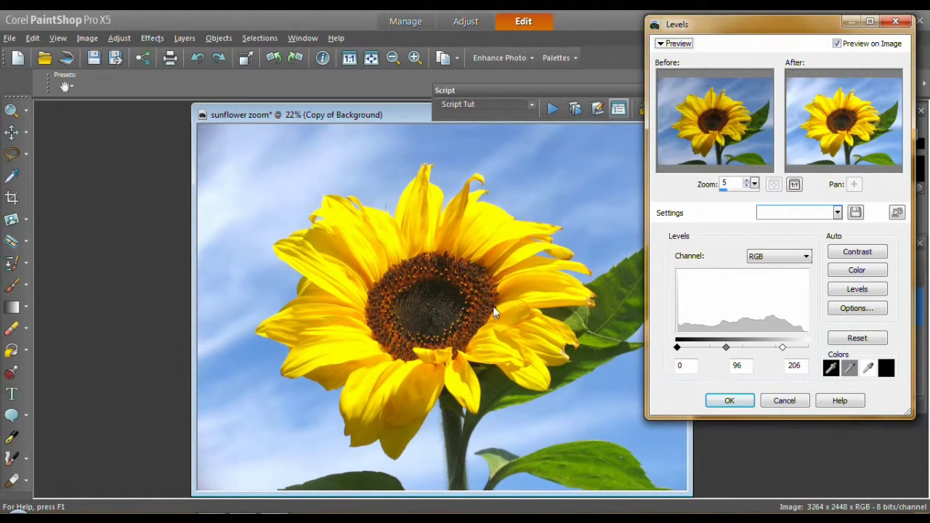
{"action": "left_click_drag", "start_coordinate": [726, 348], "coordinate": [731, 352]}
{"action": "left_click", "coordinate": [737, 401]}
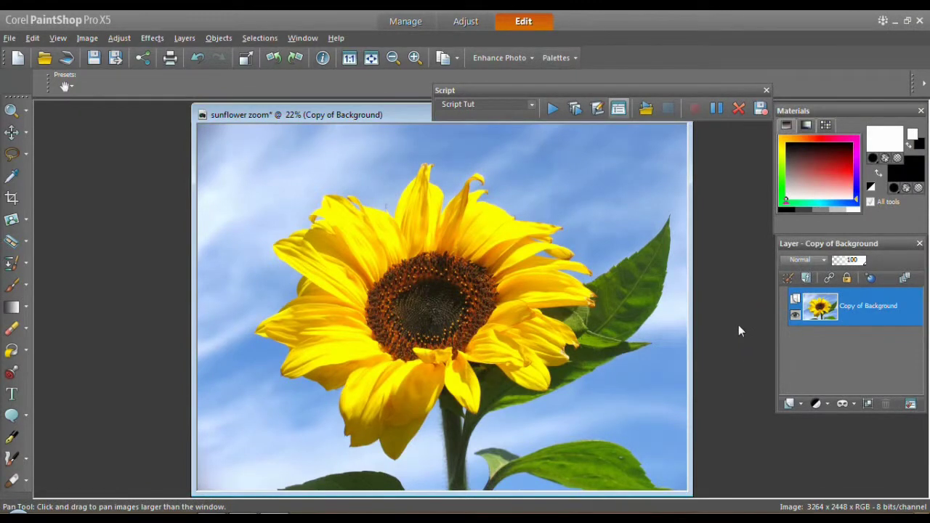
Duplicate the layer into Copy (2) of Background and bring up Black and White Film
{"action": "left_click", "coordinate": [904, 278]}
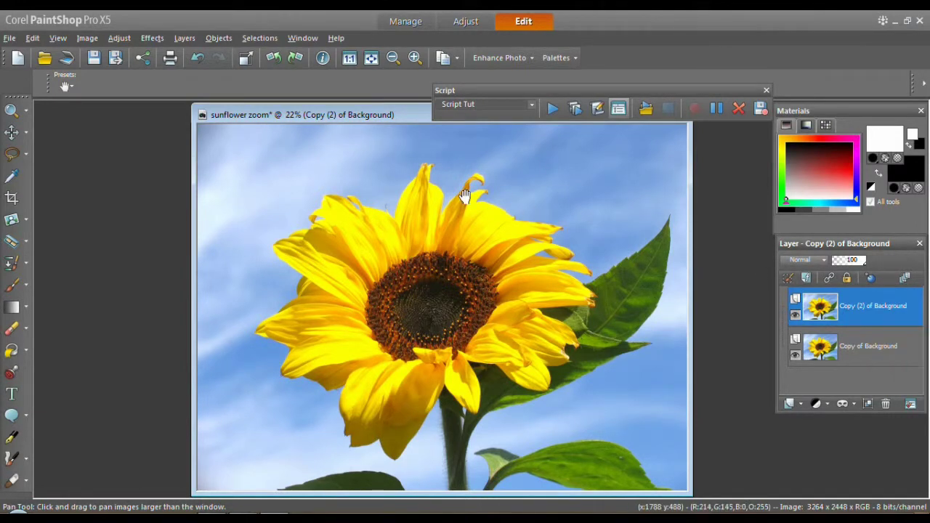
{"action": "left_click", "coordinate": [152, 39]}
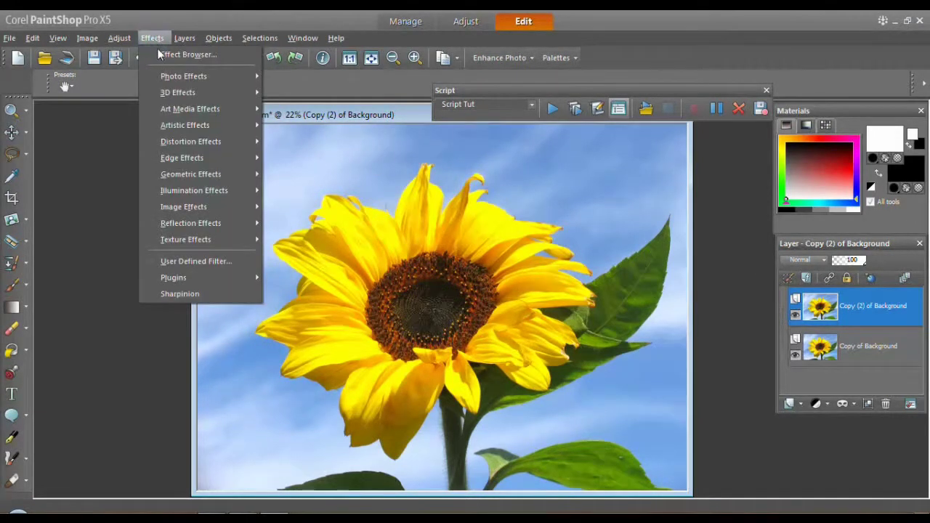
{"action": "mouse_move", "coordinate": [183, 77]}
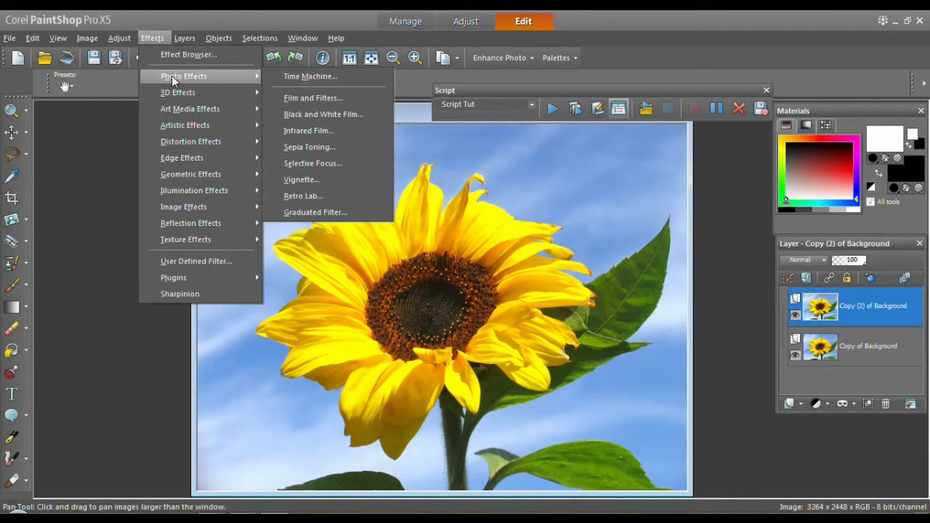
{"action": "left_click", "coordinate": [306, 115]}
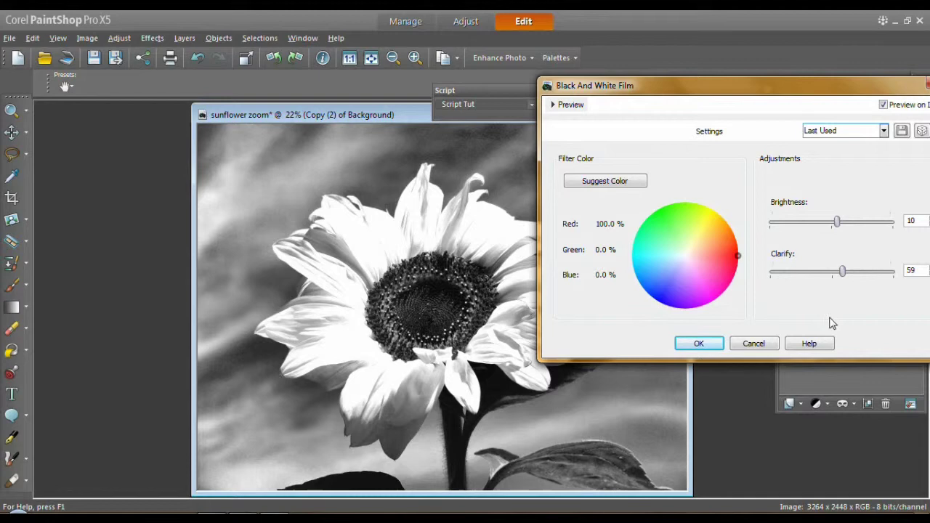
Apply Black and White Film with brightness -29, clarify 77 and a neutral filter colour
{"action": "left_click_drag", "start_coordinate": [837, 222], "coordinate": [825, 225]}
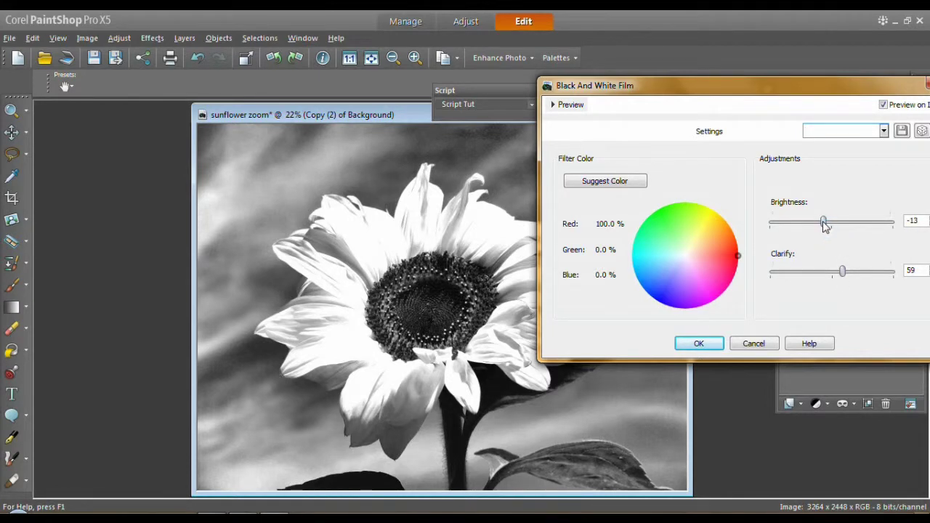
{"action": "mouse_move", "coordinate": [826, 226]}
{"action": "left_mouse_down"}
{"action": "mouse_move", "coordinate": [812, 223]}
{"action": "mouse_move", "coordinate": [833, 224]}
{"action": "left_mouse_up"}
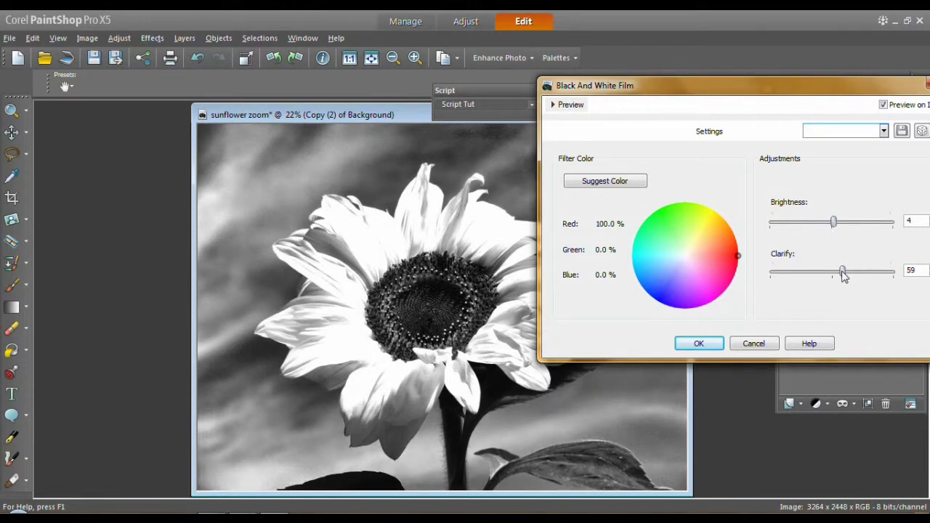
{"action": "left_click_drag", "start_coordinate": [842, 272], "coordinate": [812, 276]}
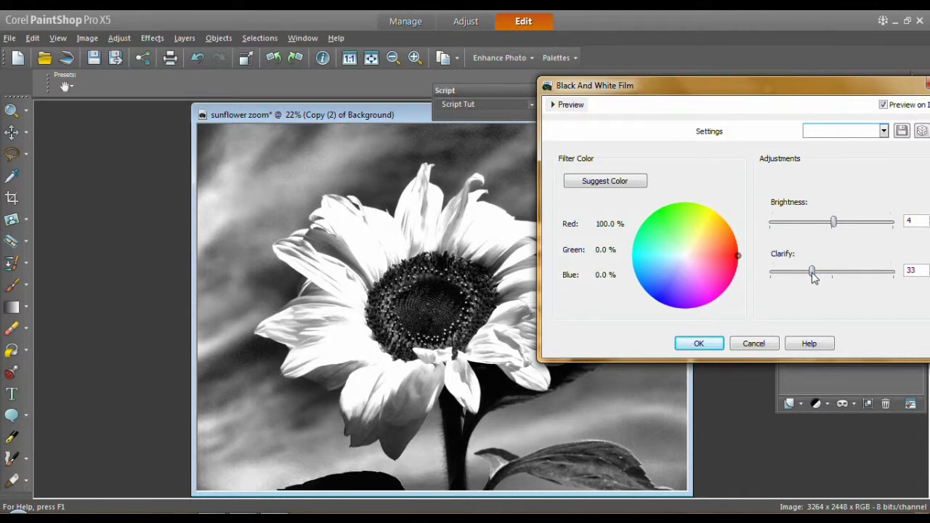
{"action": "left_click_drag", "start_coordinate": [812, 276], "coordinate": [865, 274]}
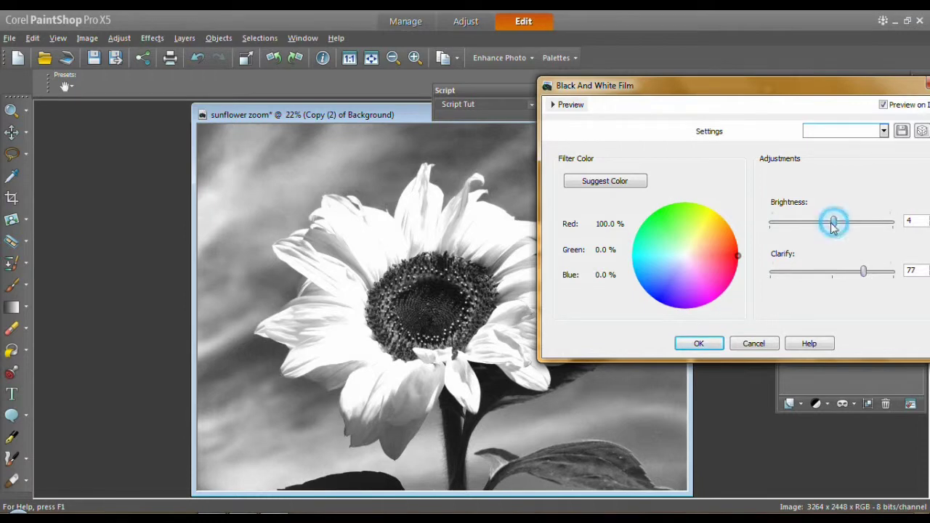
{"action": "left_click_drag", "start_coordinate": [833, 224], "coordinate": [814, 226]}
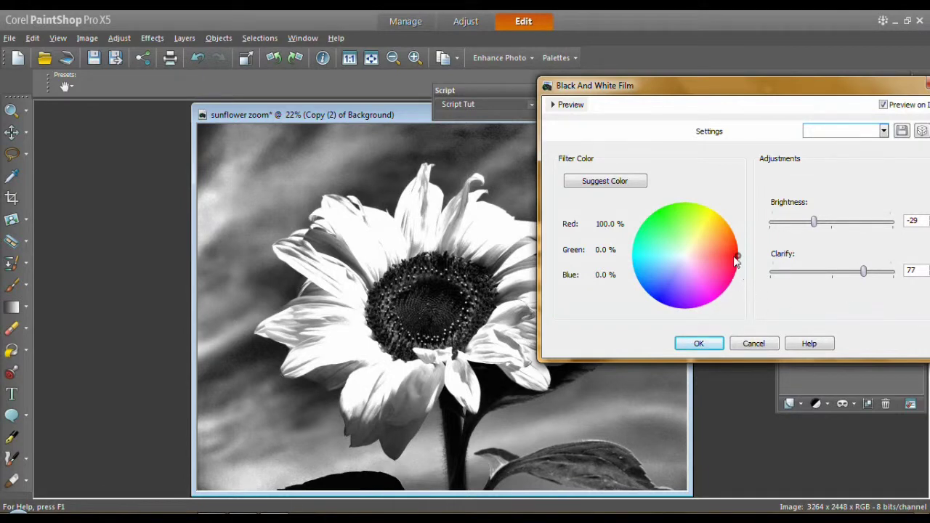
{"action": "left_click_drag", "start_coordinate": [737, 254], "coordinate": [686, 257]}
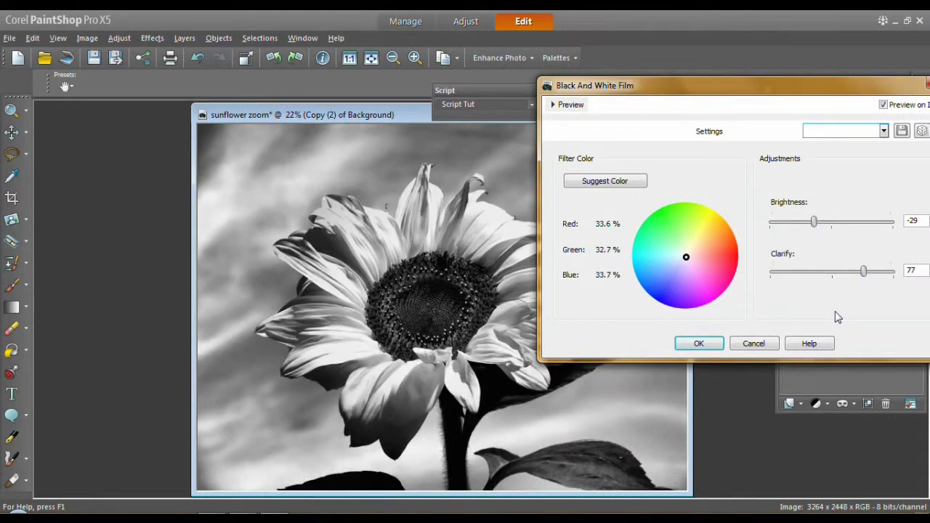
{"action": "left_click_drag", "start_coordinate": [813, 93], "coordinate": [791, 65]}
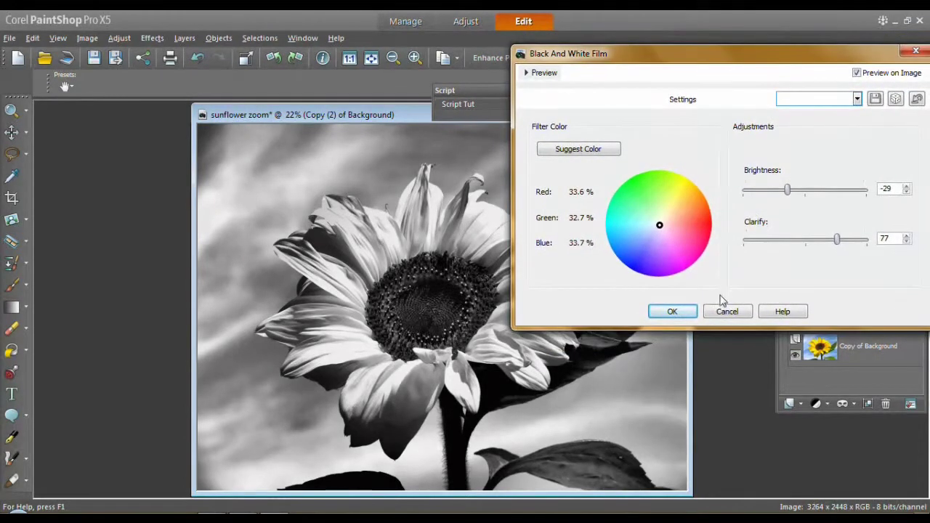
{"action": "left_click", "coordinate": [679, 310]}
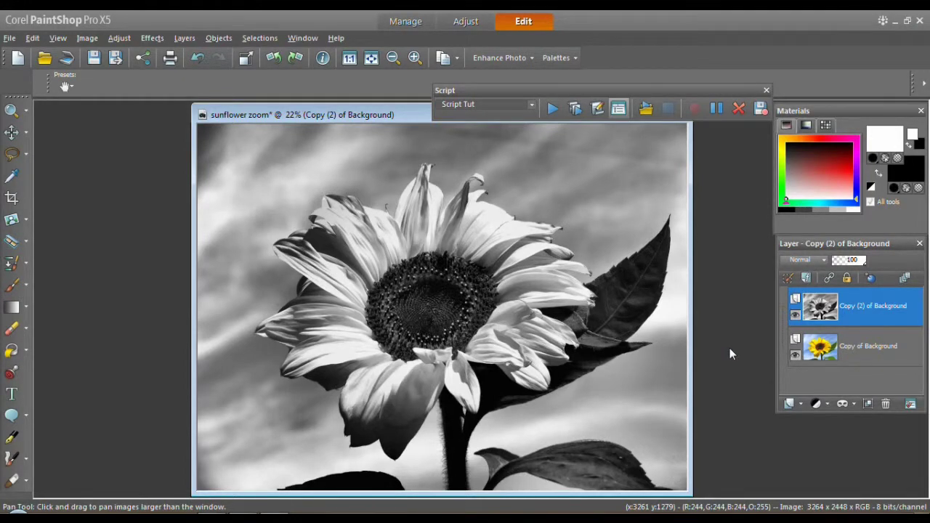
Open Redfield Sharpinion from Effects and set radius 095 and amount 132
{"action": "left_click", "coordinate": [153, 39]}
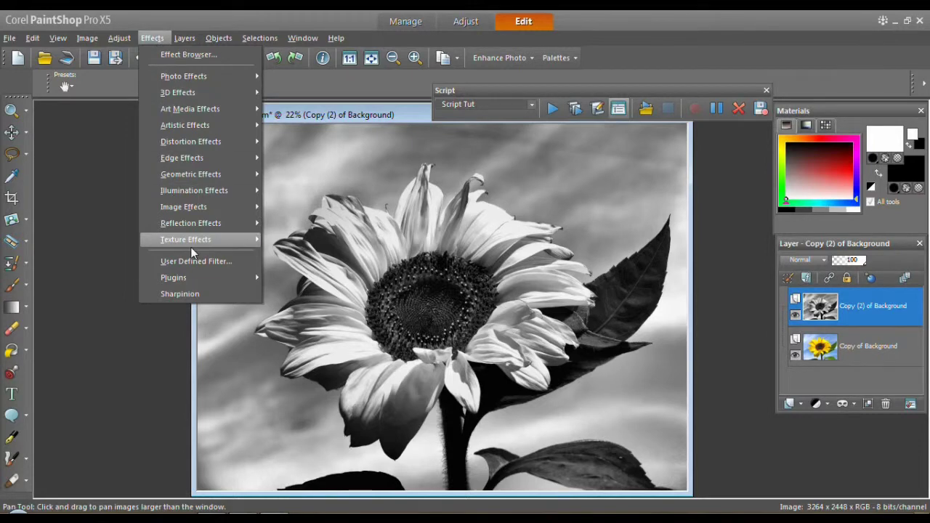
{"action": "mouse_move", "coordinate": [188, 274]}
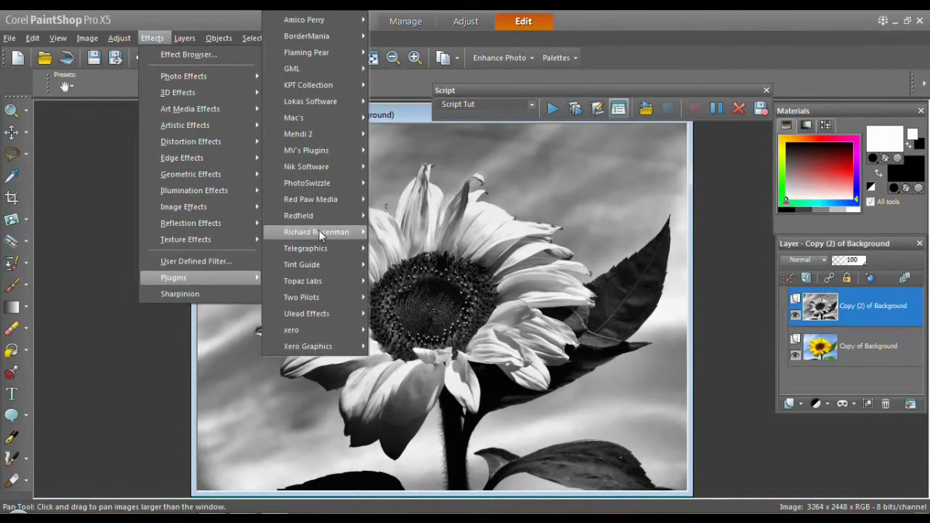
{"action": "mouse_move", "coordinate": [321, 215]}
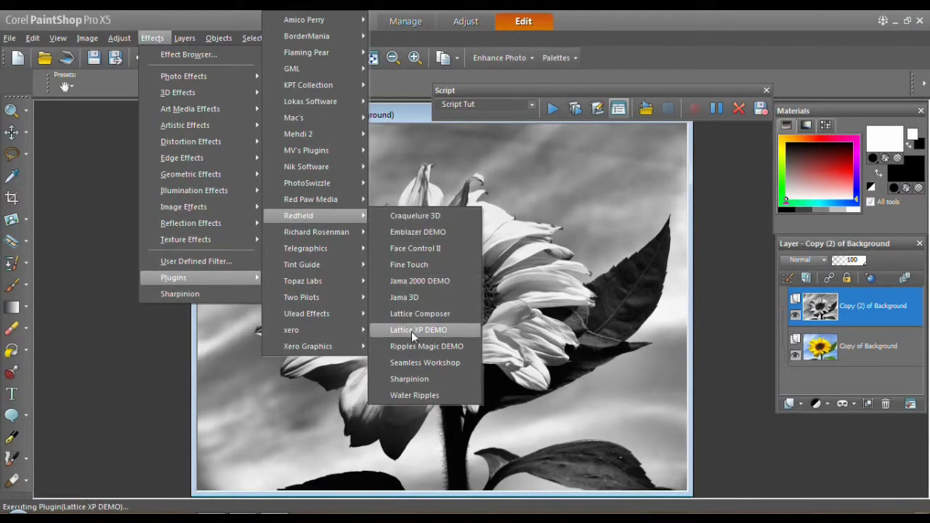
{"action": "left_click", "coordinate": [416, 378]}
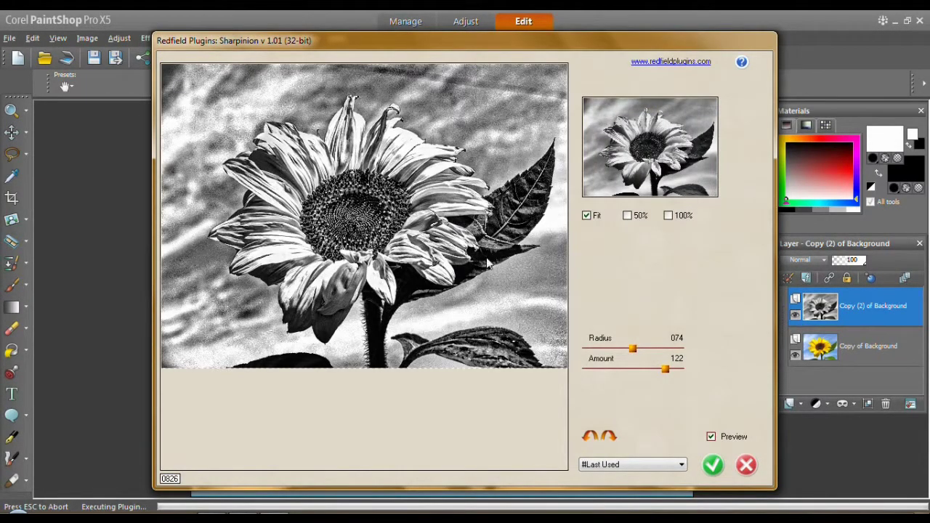
{"action": "left_click_drag", "start_coordinate": [632, 349], "coordinate": [673, 370]}
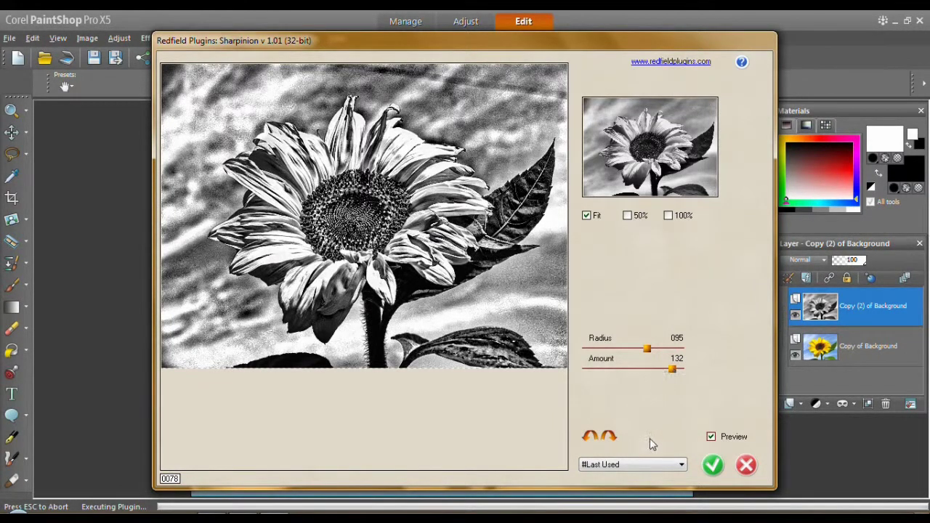
Confirm Sharpinion at radius 95, amount 132 on the black-and-white layer
{"action": "left_click", "coordinate": [713, 465]}
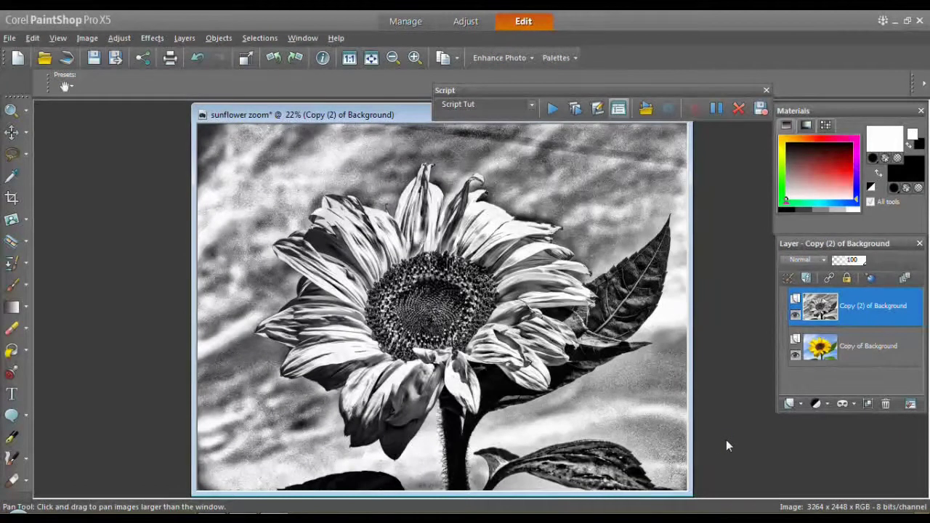
Set the top layer to Overlay and the Copy of Background layer's opacity to 30
{"action": "left_click", "coordinate": [824, 261]}
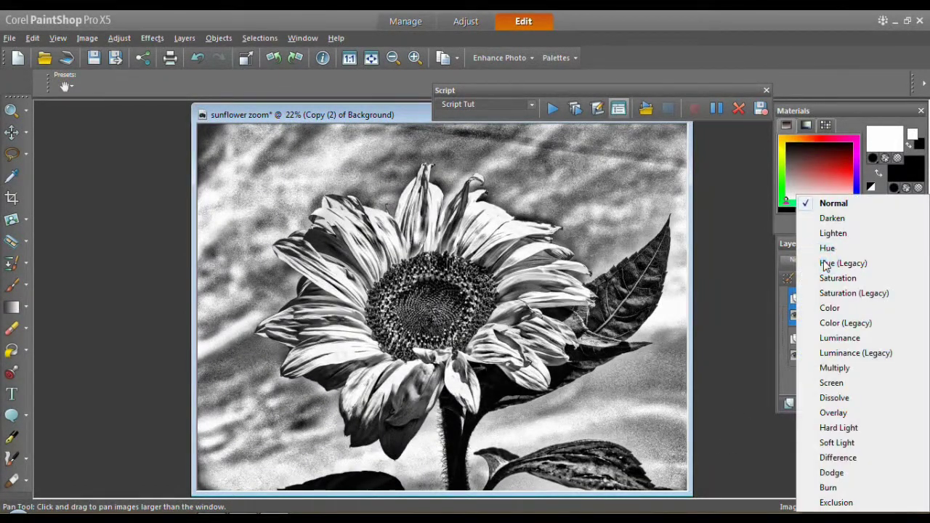
{"action": "left_click", "coordinate": [834, 412]}
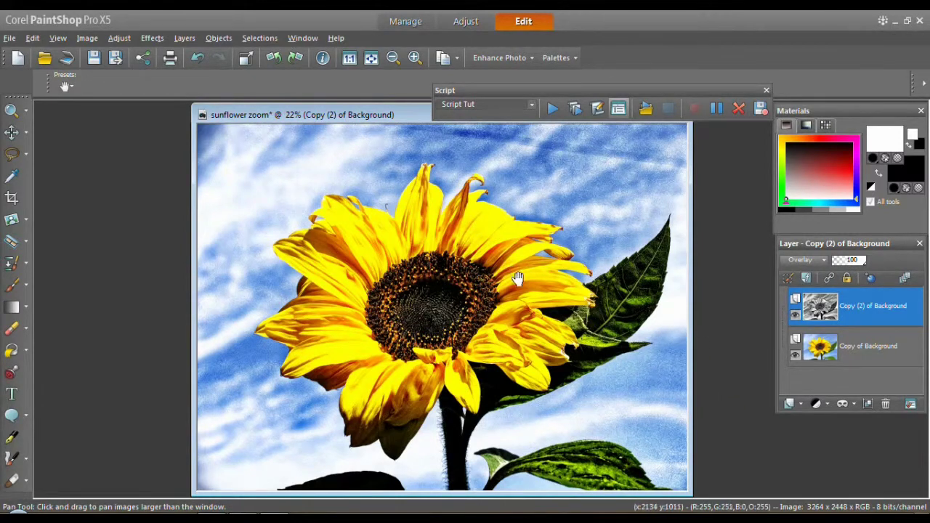
{"action": "left_click", "coordinate": [863, 346]}
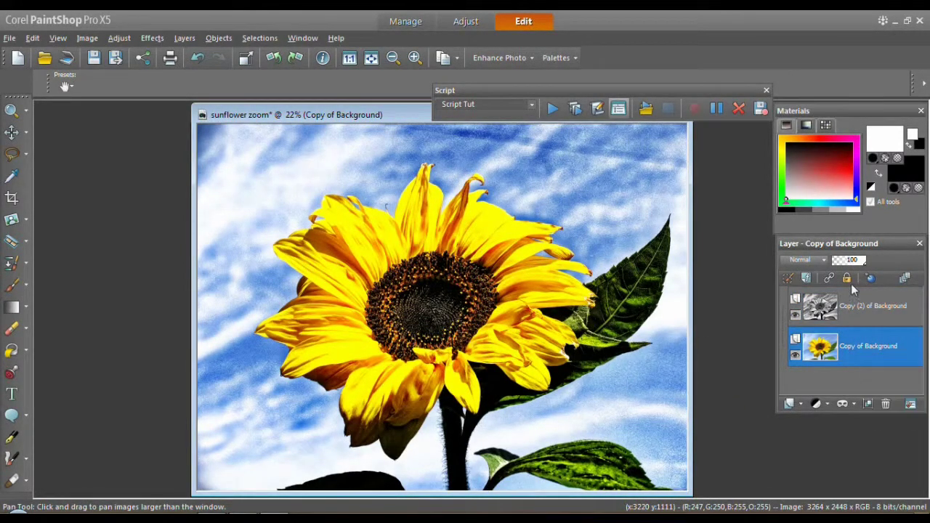
{"action": "left_click", "coordinate": [863, 261]}
{"action": "left_click_drag", "start_coordinate": [861, 263], "coordinate": [841, 263]}
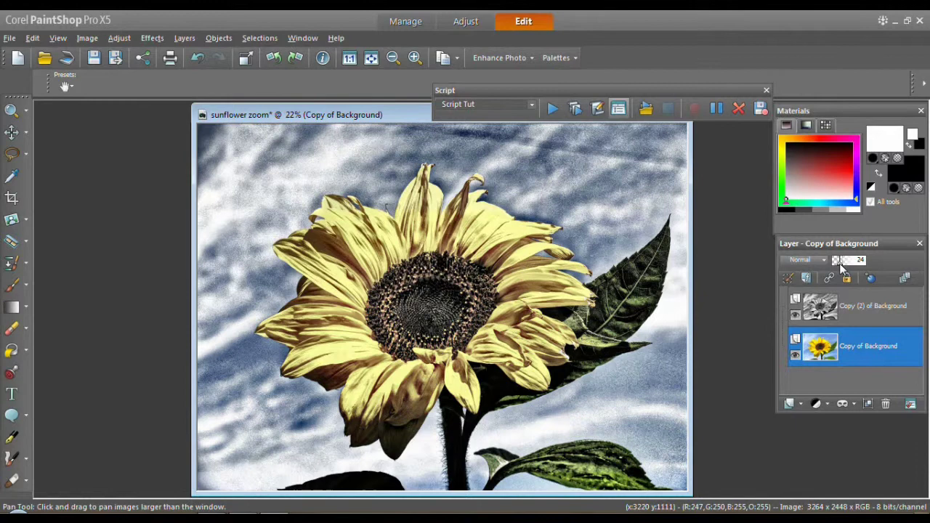
{"action": "left_click_drag", "start_coordinate": [839, 263], "coordinate": [841, 267]}
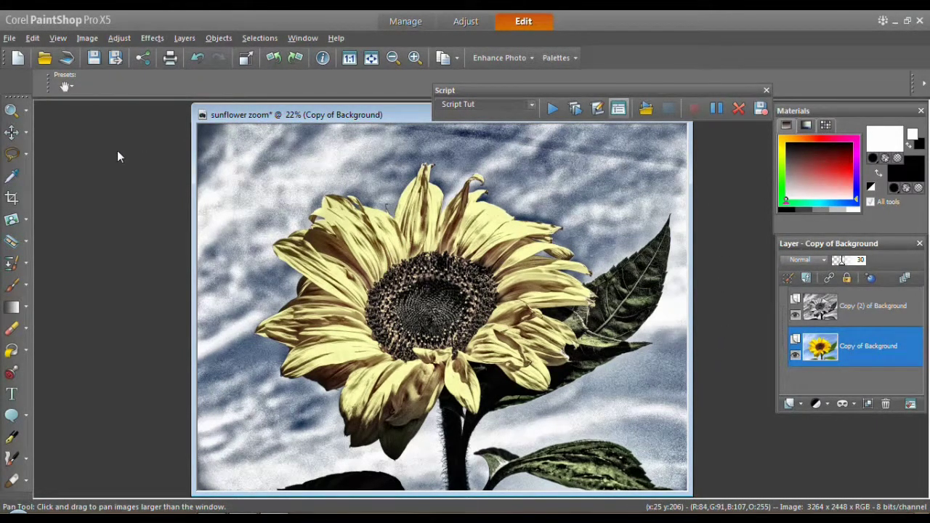
Apply Red/Green/Blue with Red 41, Green 35 and Blue 45 percent
{"action": "left_click", "coordinate": [119, 38]}
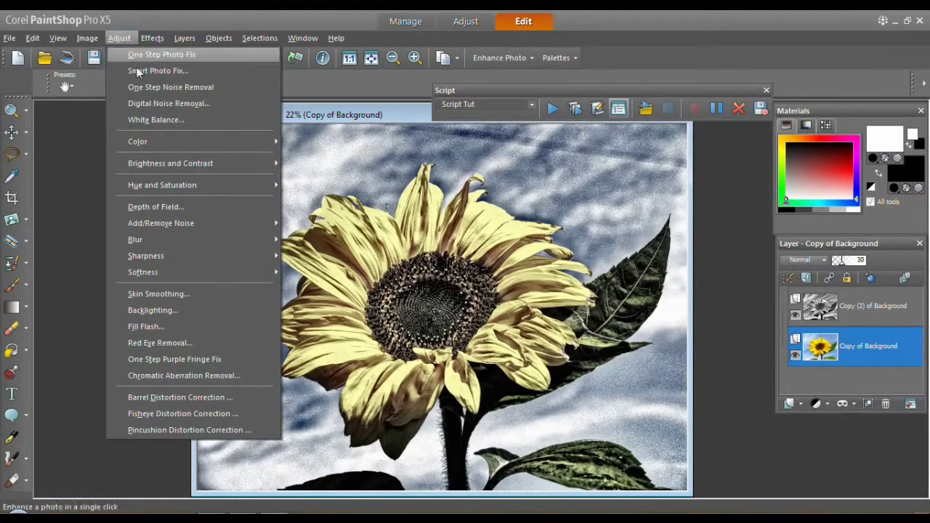
{"action": "mouse_move", "coordinate": [140, 142]}
{"action": "left_click", "coordinate": [323, 175]}
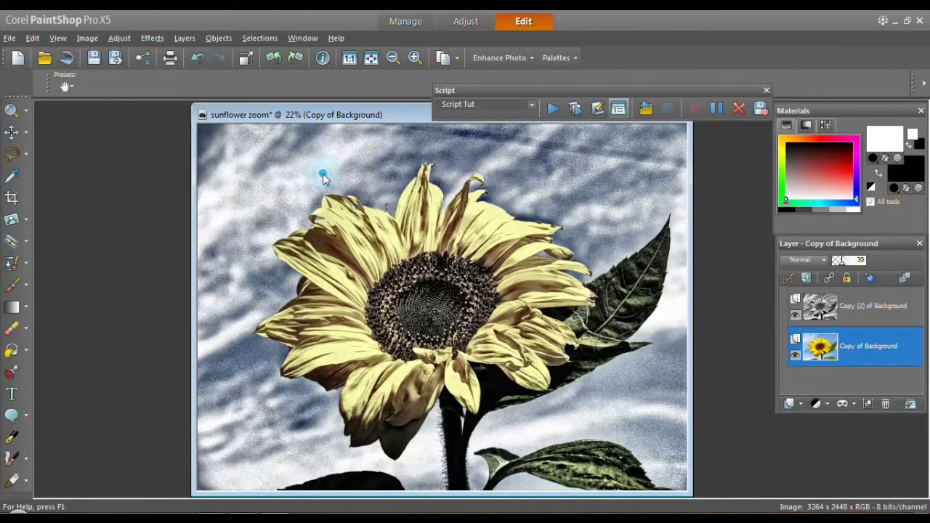
{"action": "left_click_drag", "start_coordinate": [699, 149], "coordinate": [768, 104]}
{"action": "left_click_drag", "start_coordinate": [685, 209], "coordinate": [697, 213]}
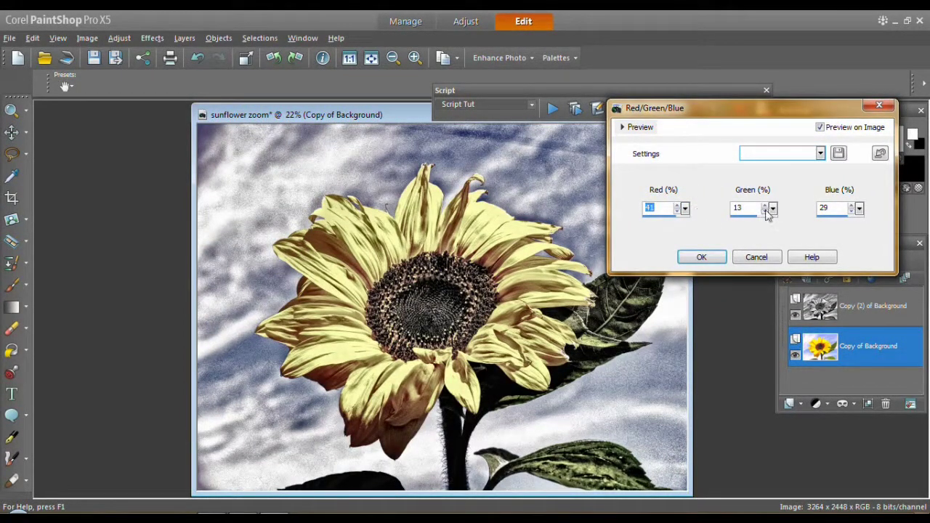
{"action": "left_click_drag", "start_coordinate": [772, 208], "coordinate": [782, 215]}
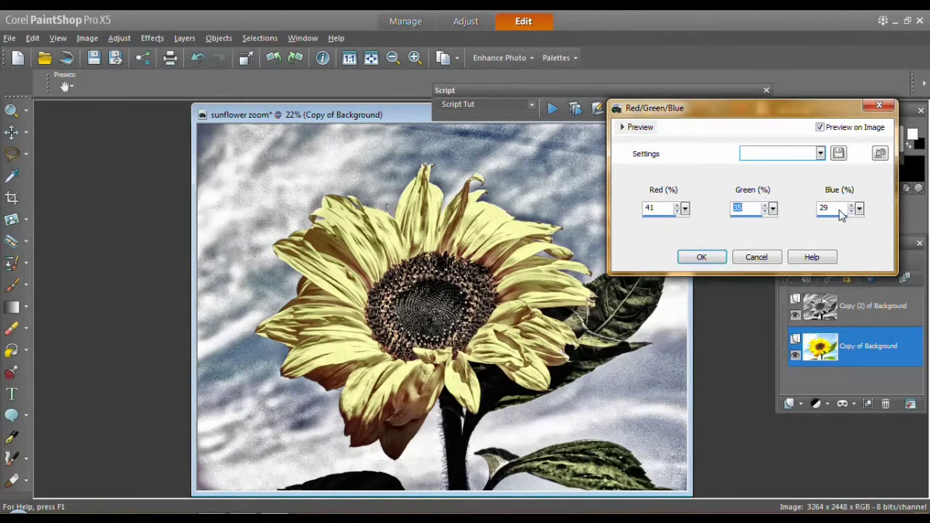
{"action": "left_click_drag", "start_coordinate": [858, 209], "coordinate": [862, 212]}
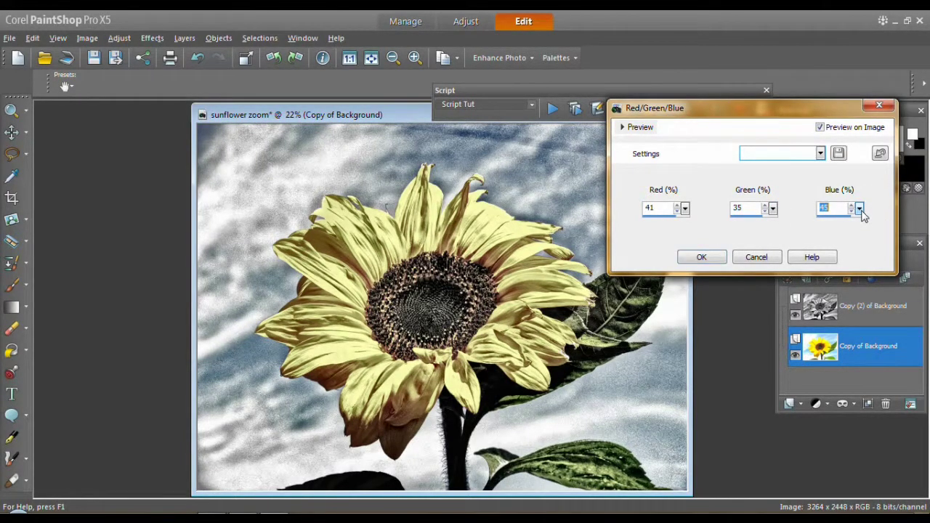
{"action": "left_click", "coordinate": [711, 257]}
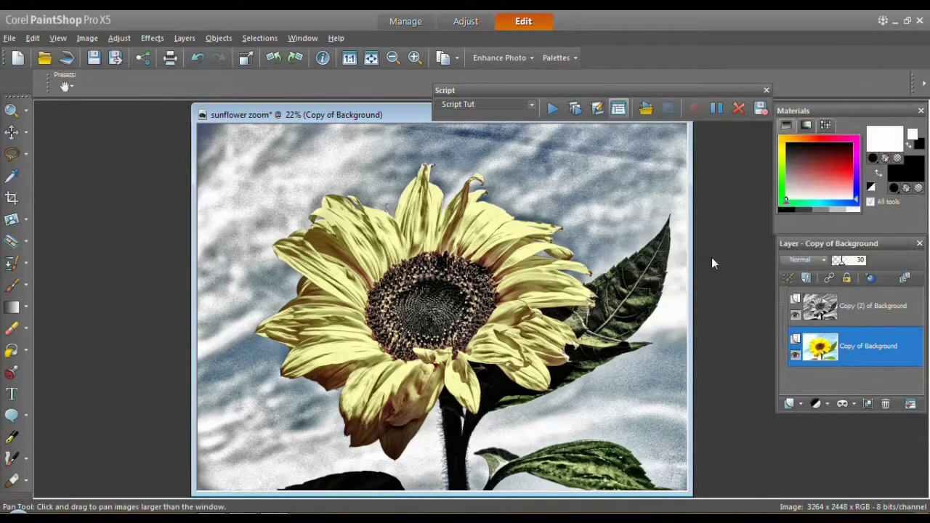
Stop recording and save the script as Script Tut in the Scripts-Restricted folder
{"action": "left_click", "coordinate": [761, 109]}
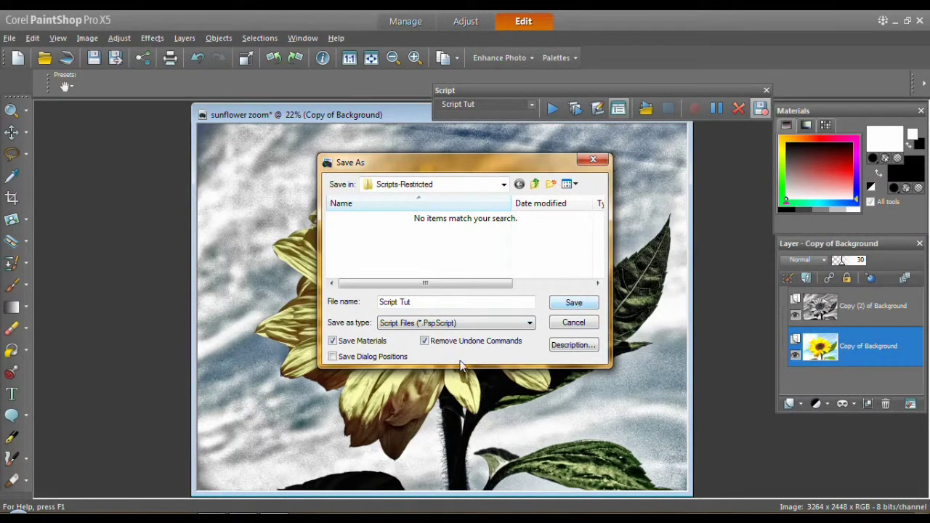
{"action": "left_click", "coordinate": [573, 302]}
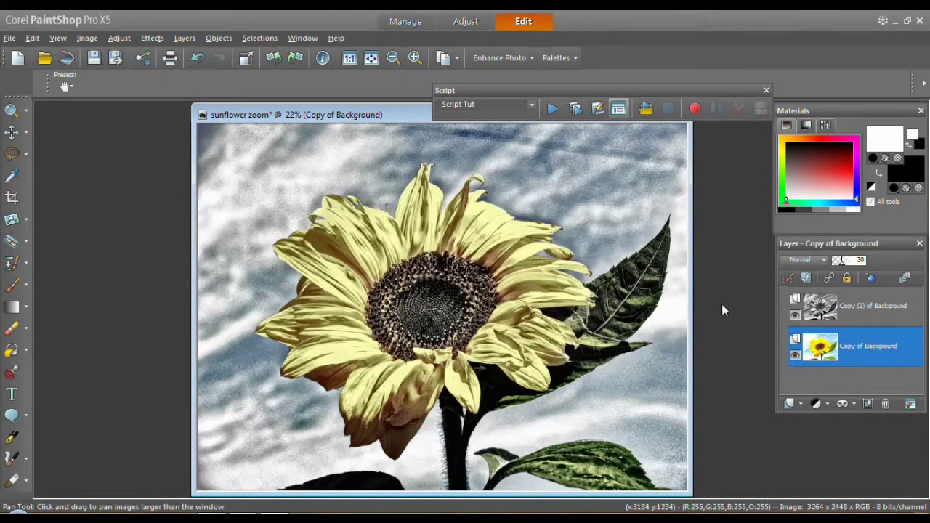
Undo six edits back to the original photo, then redo once to restore Copy of Background
{"action": "left_click", "coordinate": [195, 57]}
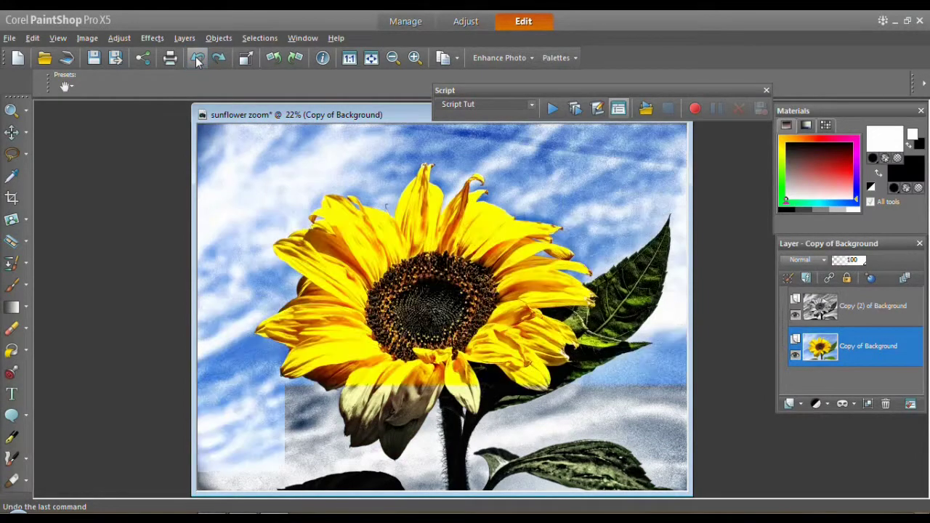
{"action": "left_click", "coordinate": [195, 57]}
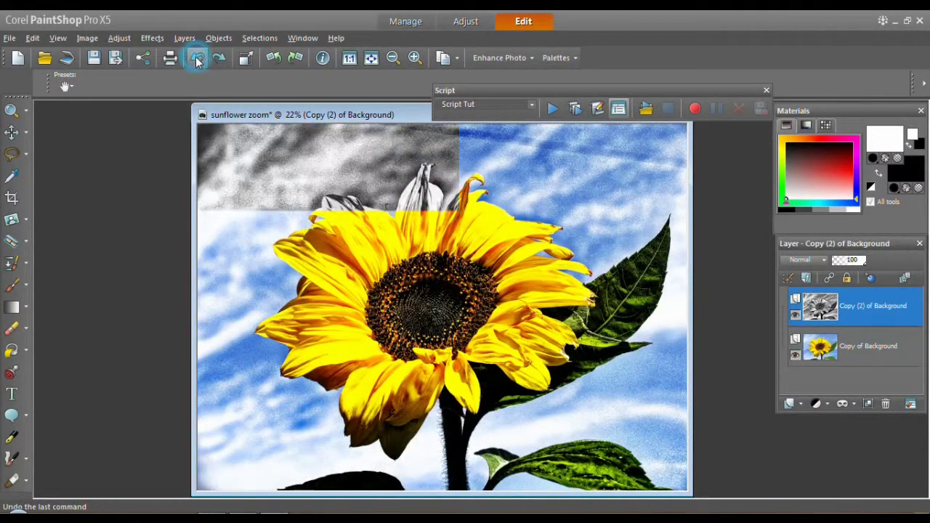
{"action": "left_click", "coordinate": [195, 56]}
{"action": "left_click", "coordinate": [196, 57]}
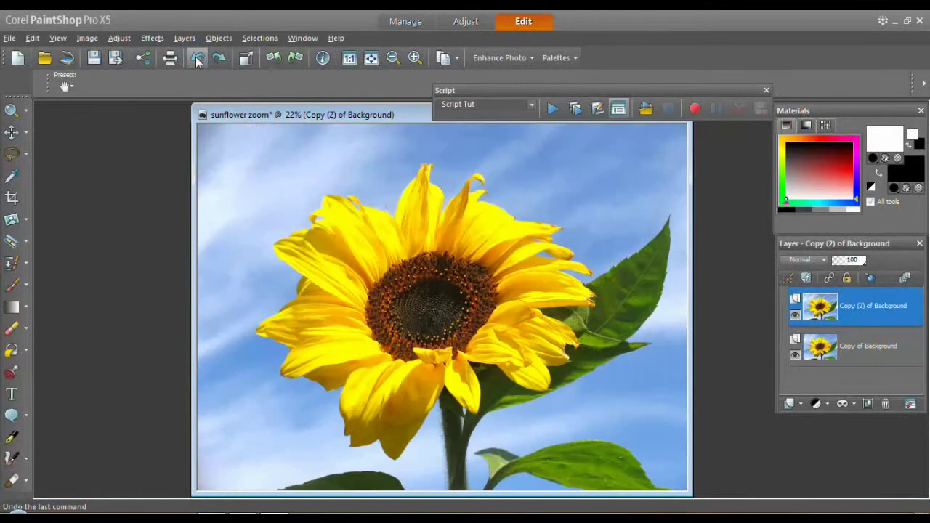
{"action": "left_click", "coordinate": [195, 56]}
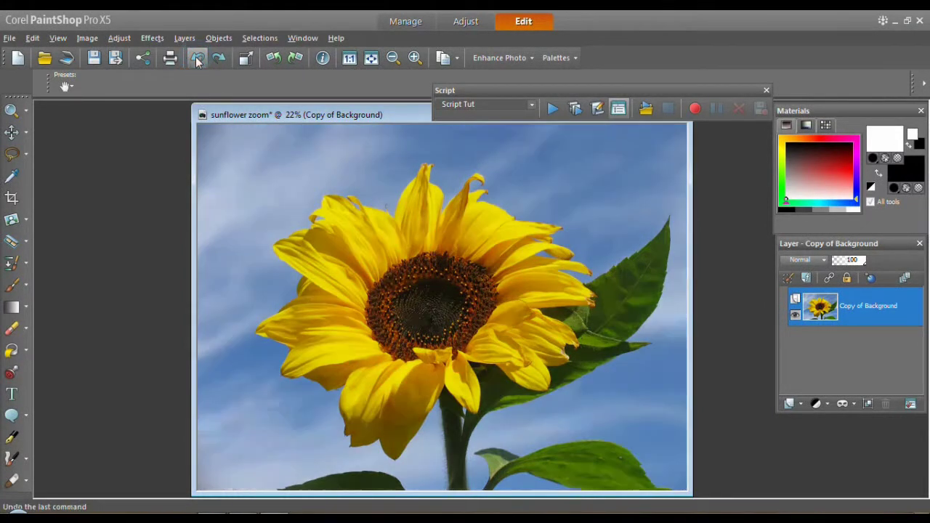
{"action": "left_click", "coordinate": [196, 56]}
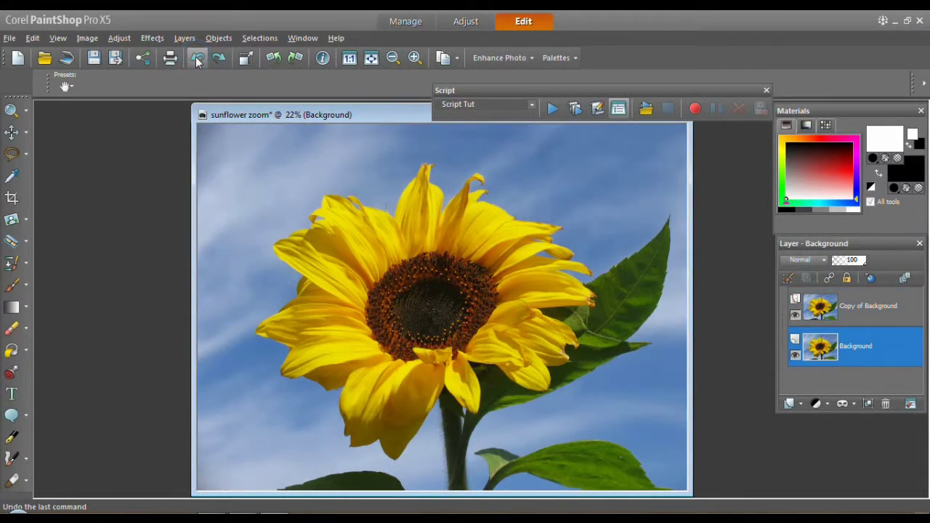
{"action": "left_click", "coordinate": [217, 58]}
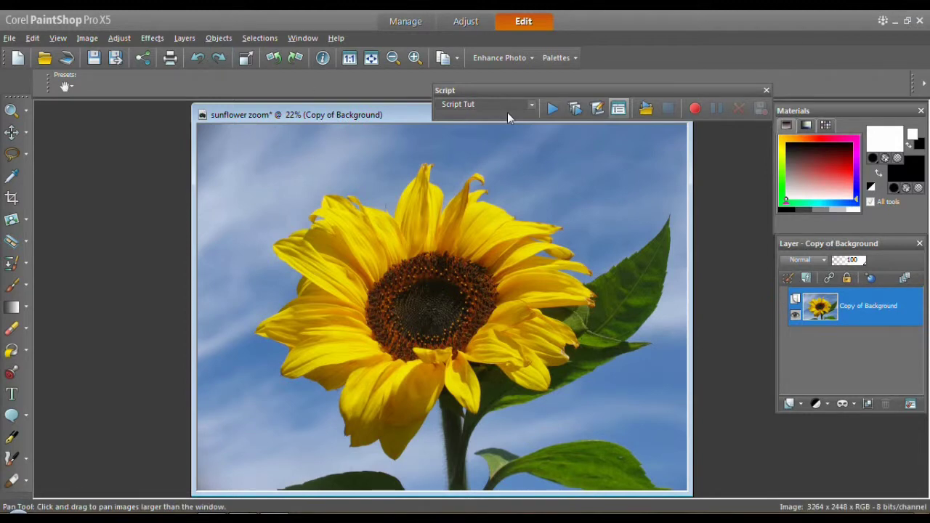
Run Script Tut on the sunflower, accepting its levels, black-and-white film, sharpening and colour tint dialogs
{"action": "left_click", "coordinate": [552, 109]}
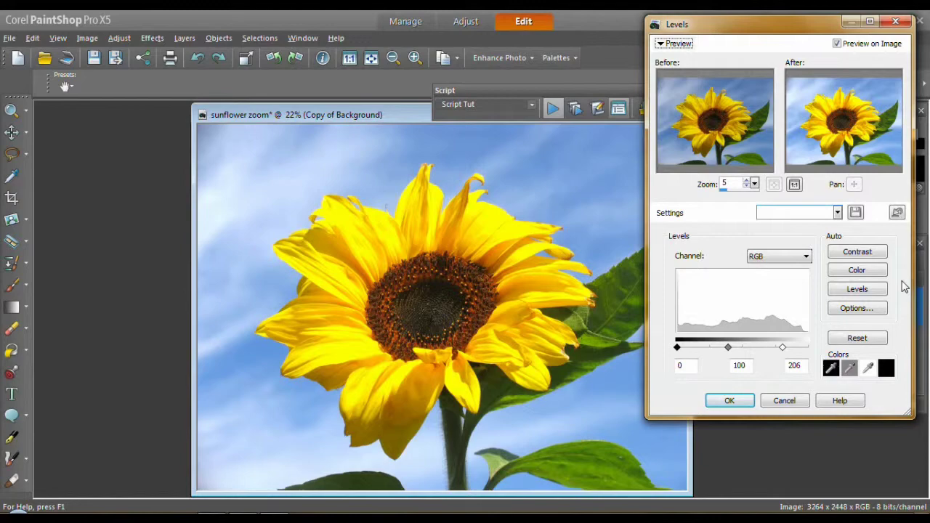
{"action": "left_click", "coordinate": [741, 403]}
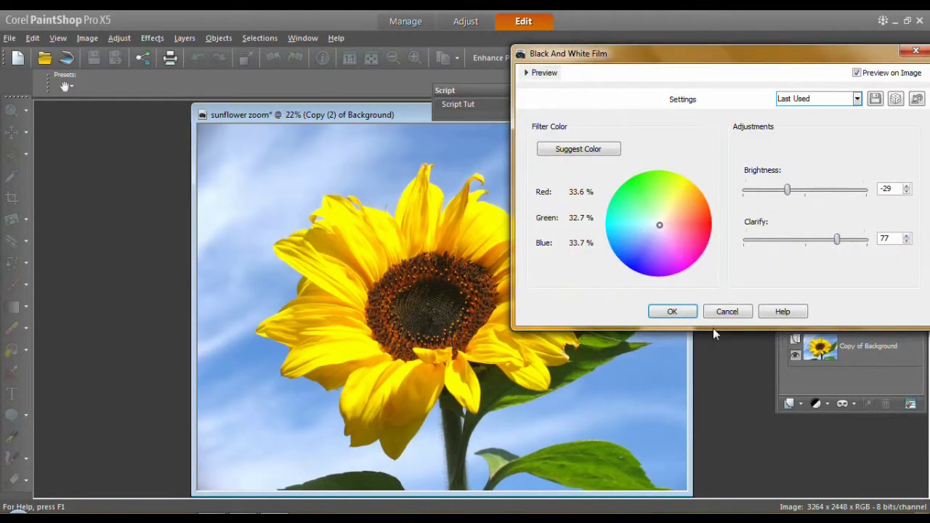
{"action": "left_click", "coordinate": [687, 312]}
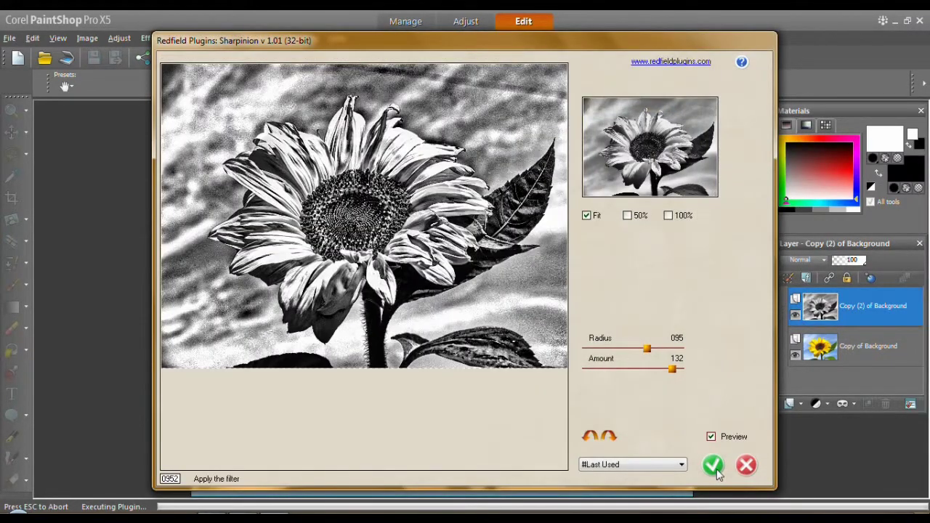
{"action": "left_click", "coordinate": [714, 467]}
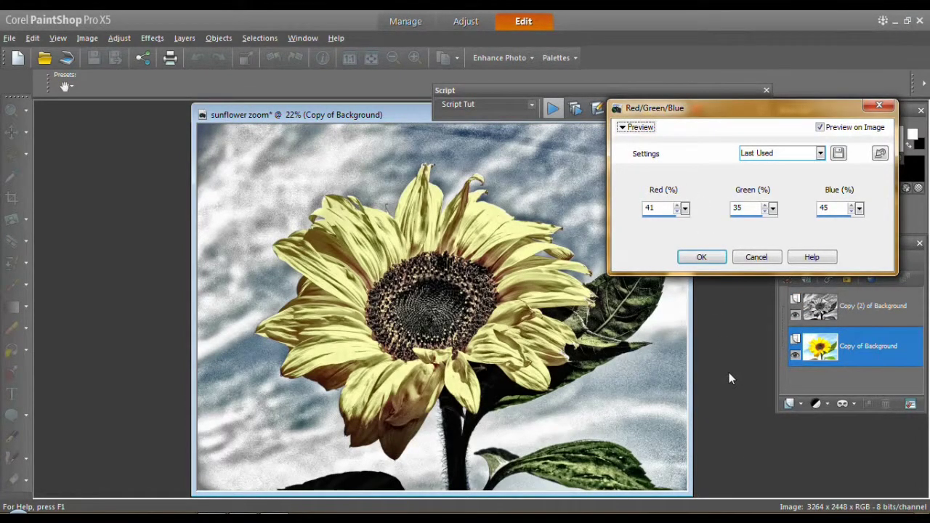
{"action": "left_click", "coordinate": [702, 258]}
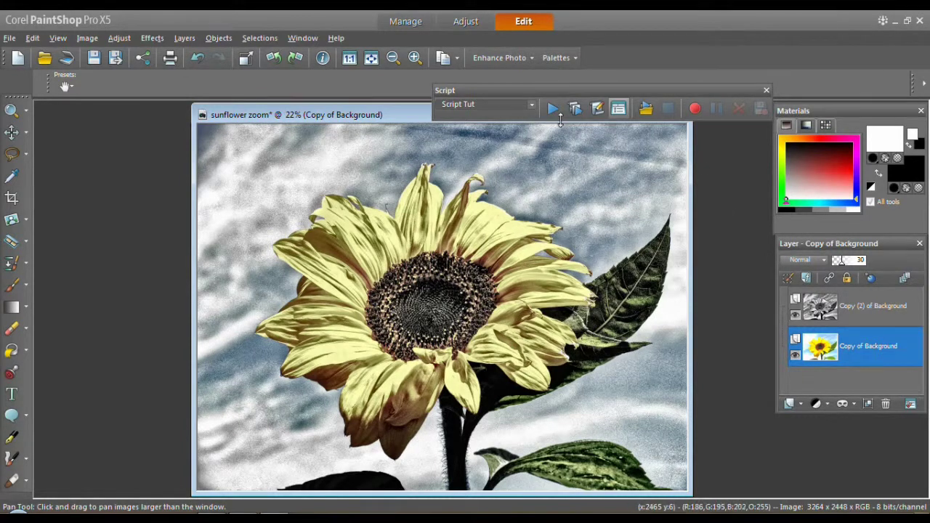
Close the script panel and the sunflower image without saving, then start a Batch Process
{"action": "left_click", "coordinate": [766, 90]}
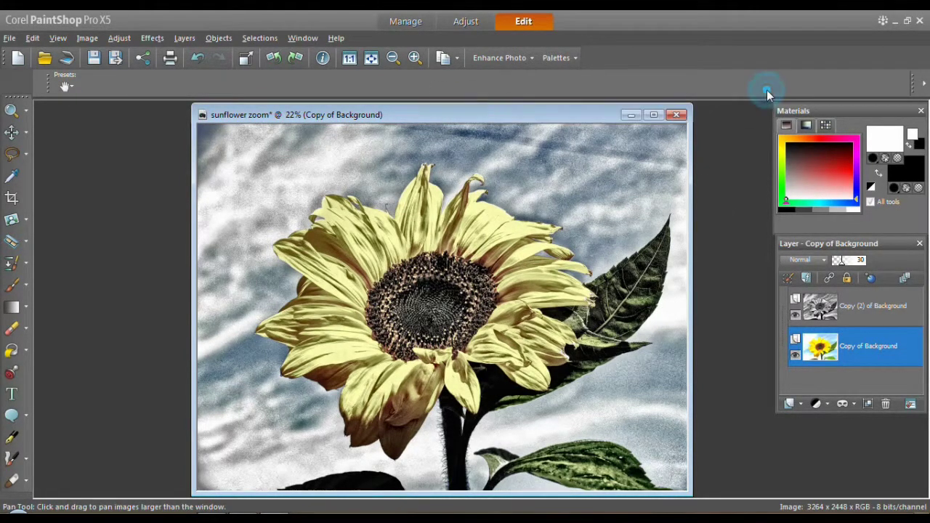
{"action": "left_click", "coordinate": [675, 115]}
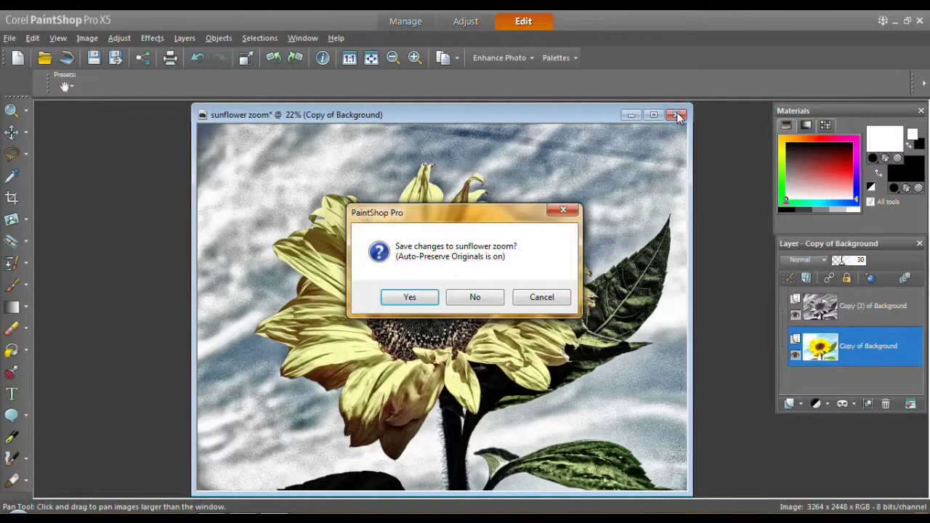
{"action": "left_click", "coordinate": [483, 298]}
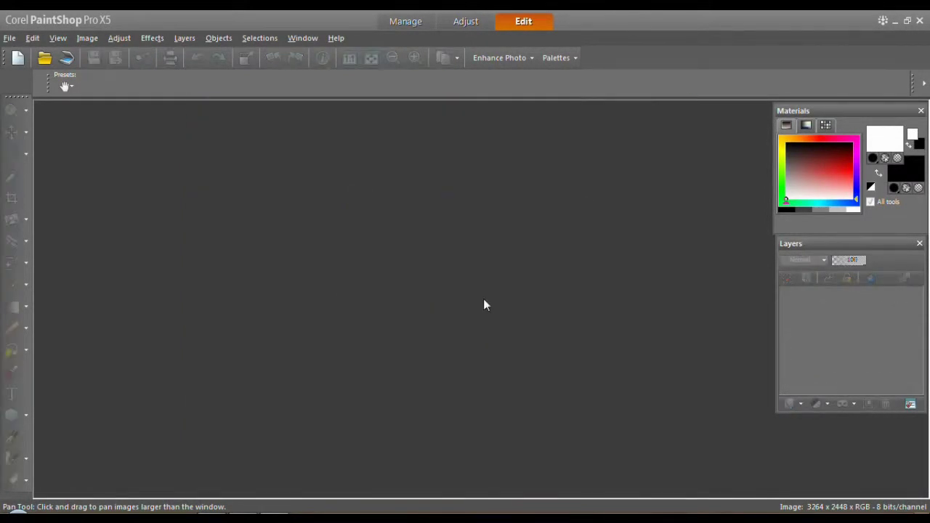
{"action": "left_click", "coordinate": [10, 38]}
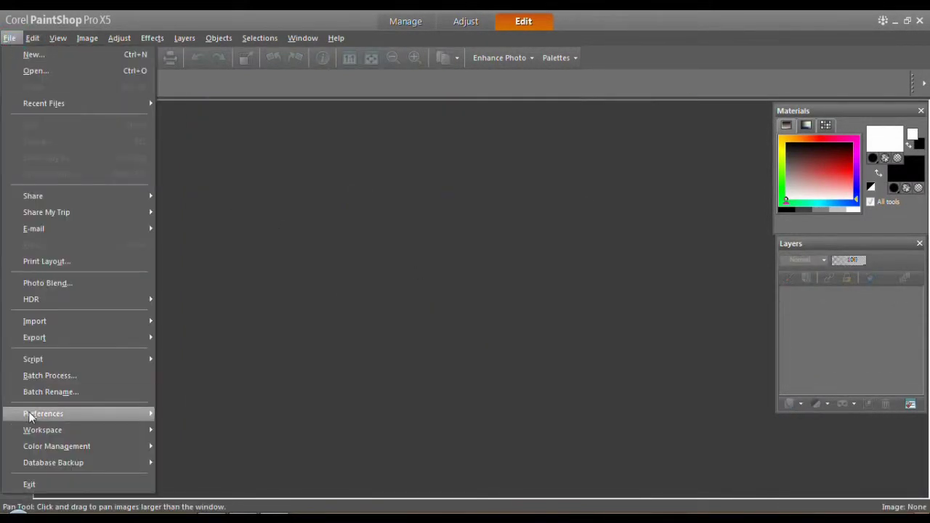
{"action": "left_click", "coordinate": [42, 378]}
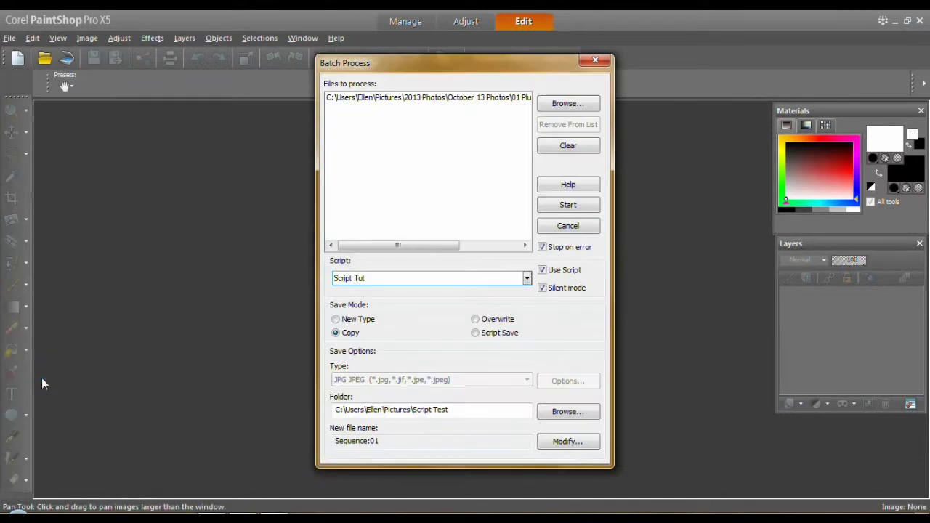
Remove the old path and add the six photos, artichoke1 through sunflower zoom, to the batch
{"action": "left_click", "coordinate": [474, 99]}
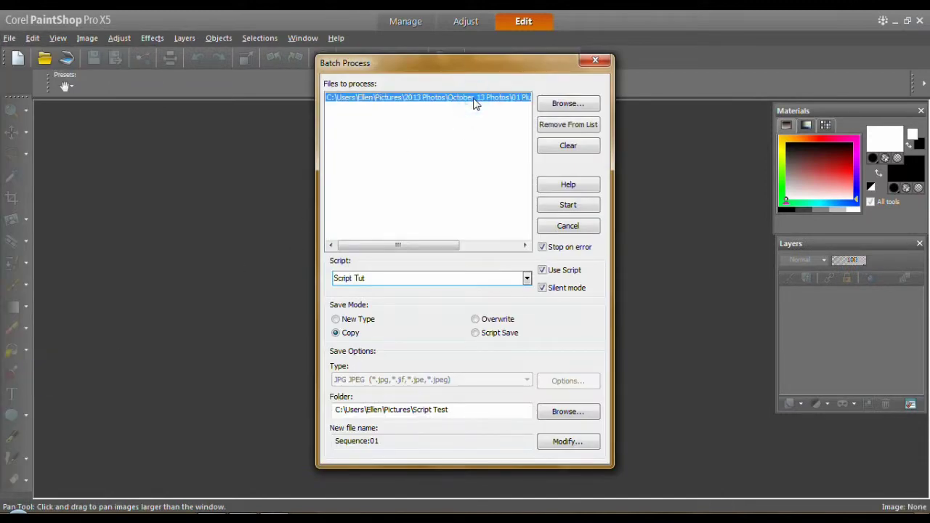
{"action": "left_click", "coordinate": [567, 128]}
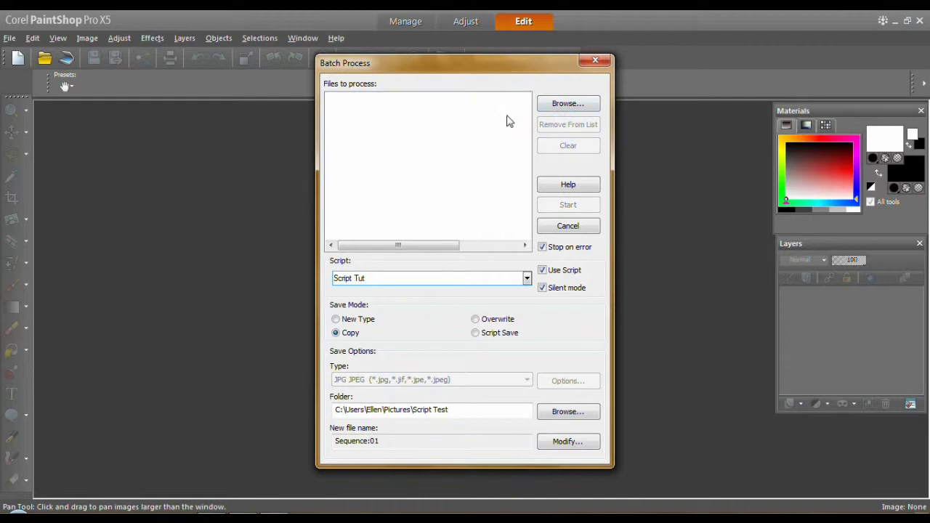
{"action": "left_click", "coordinate": [567, 103]}
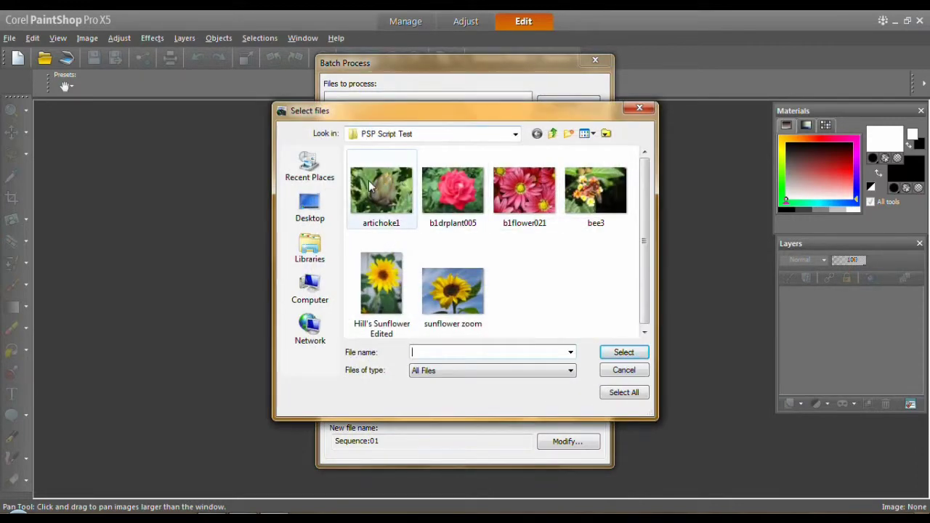
{"action": "left_click", "coordinate": [377, 188]}
{"action": "left_click", "coordinate": [457, 302], "text": "shift"}
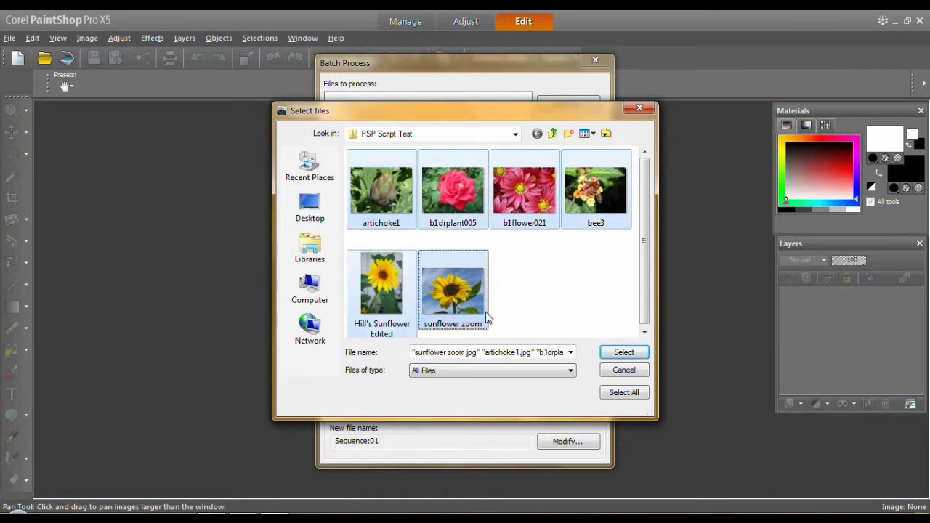
{"action": "left_click", "coordinate": [525, 275]}
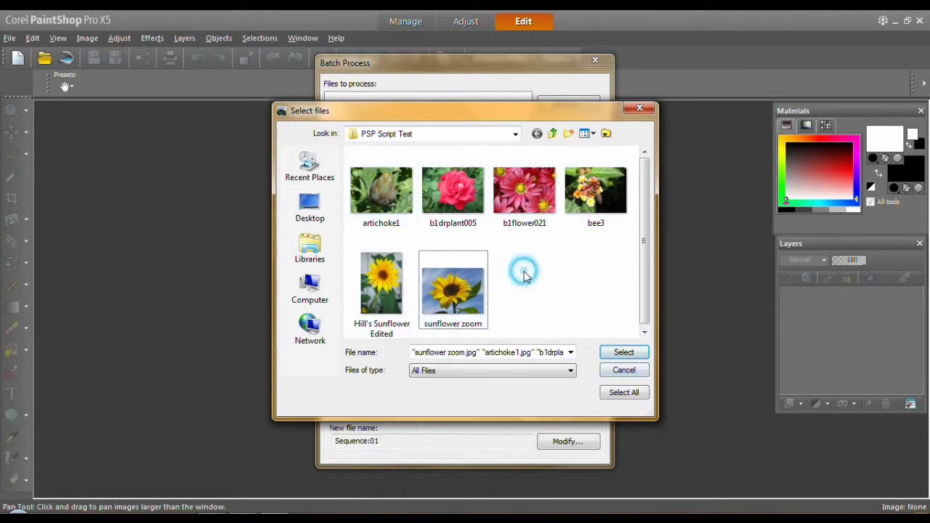
{"action": "left_click", "coordinate": [374, 207]}
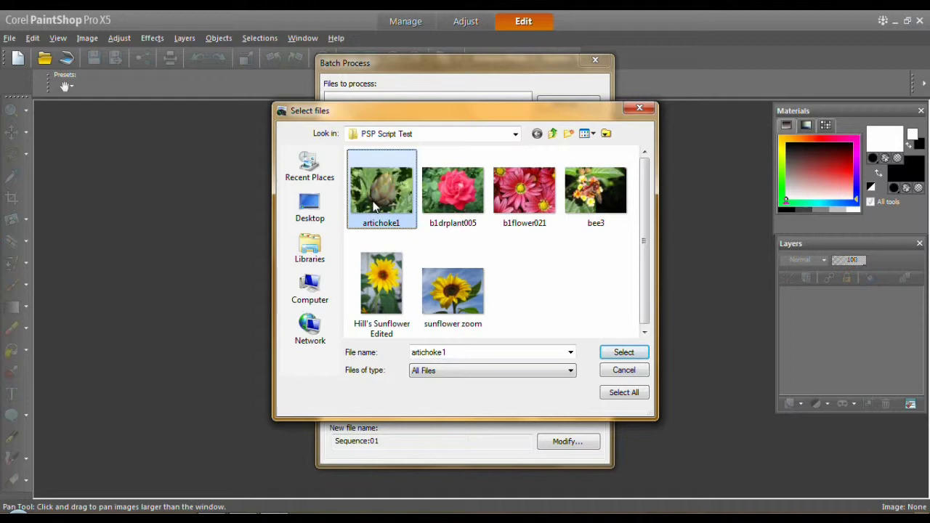
{"action": "left_click", "coordinate": [449, 296], "text": "shift"}
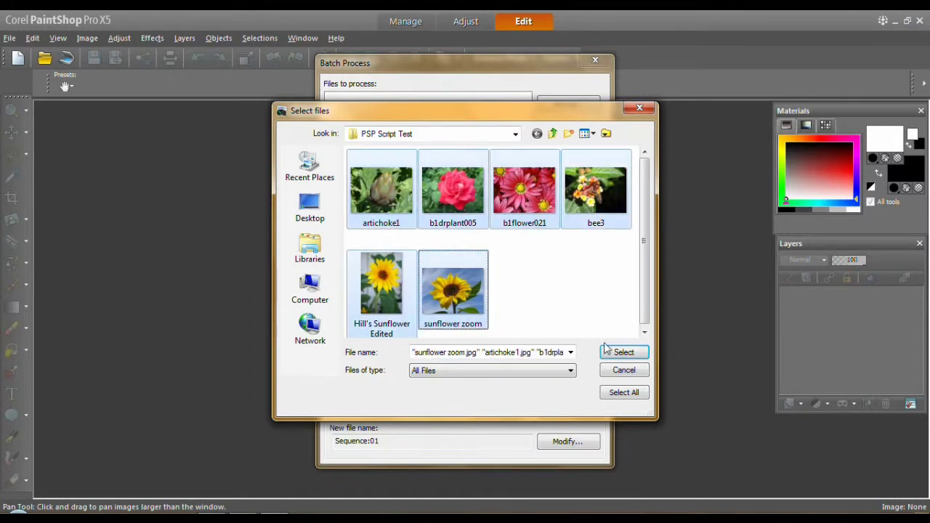
{"action": "left_click", "coordinate": [624, 353]}
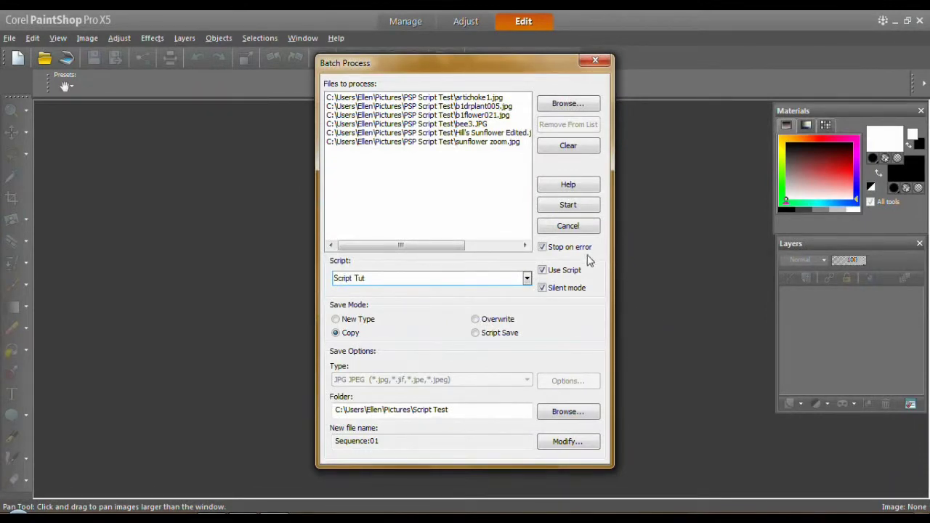
{"action": "left_click", "coordinate": [542, 272]}
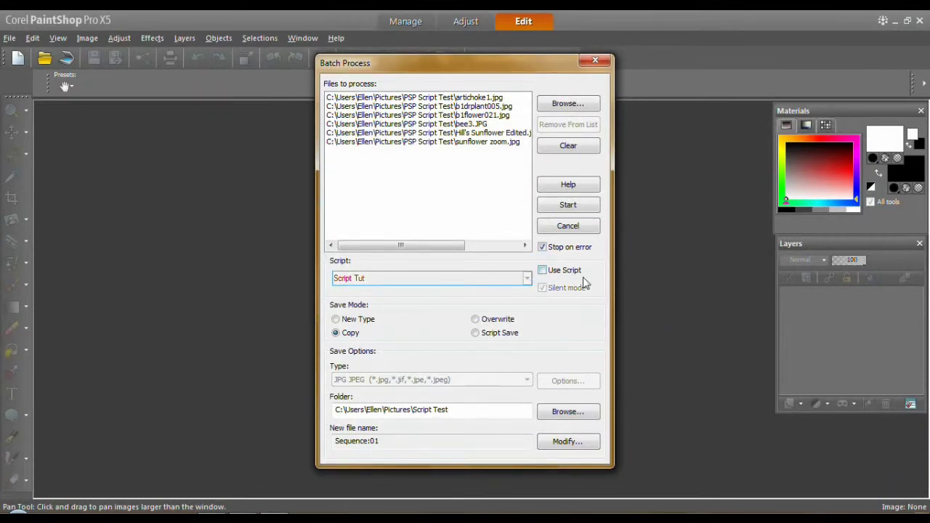
{"action": "left_click", "coordinate": [542, 271]}
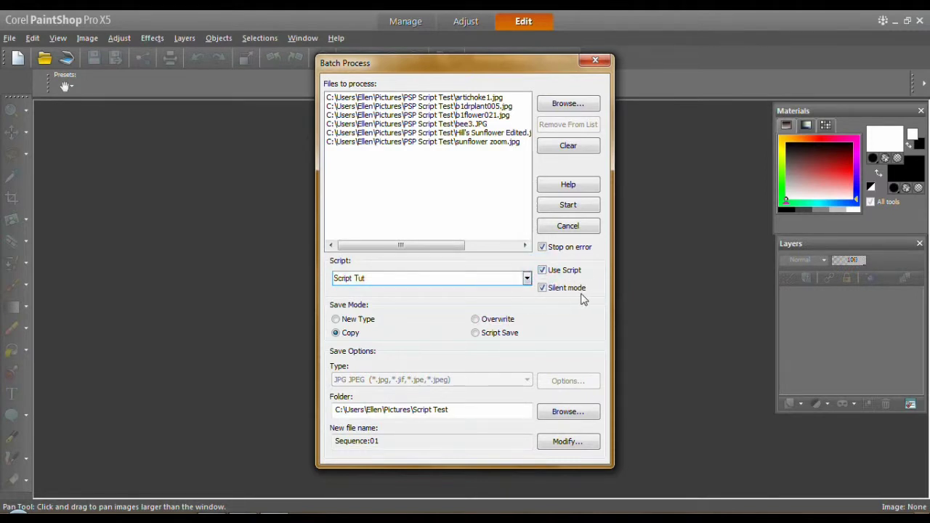
{"action": "left_click", "coordinate": [527, 281]}
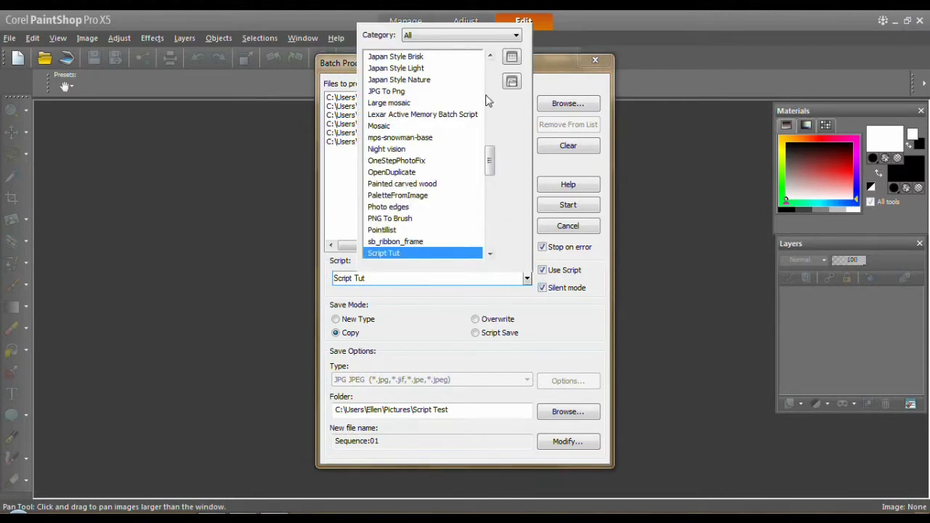
{"action": "left_click", "coordinate": [415, 252]}
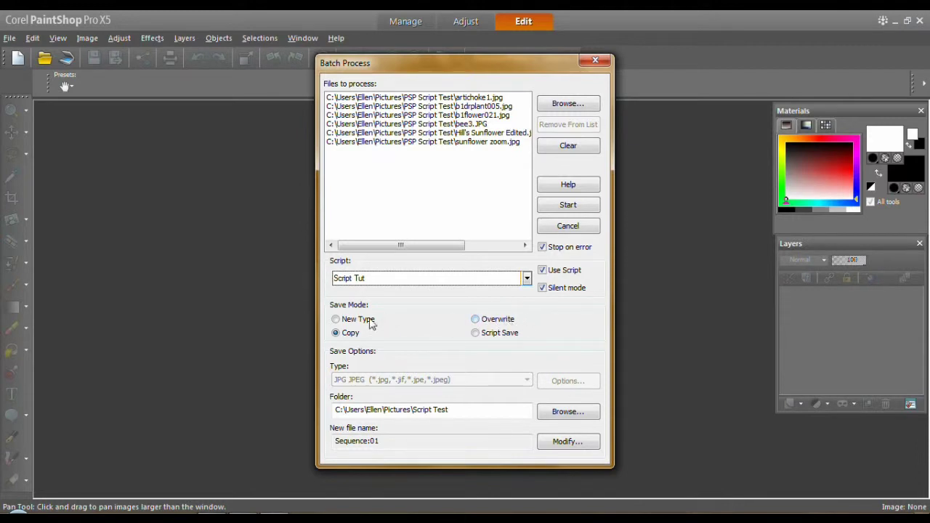
Try New Type, return Save Mode to Copy, and open the Modify filename format options
{"action": "left_click", "coordinate": [336, 319]}
{"action": "left_click", "coordinate": [341, 379]}
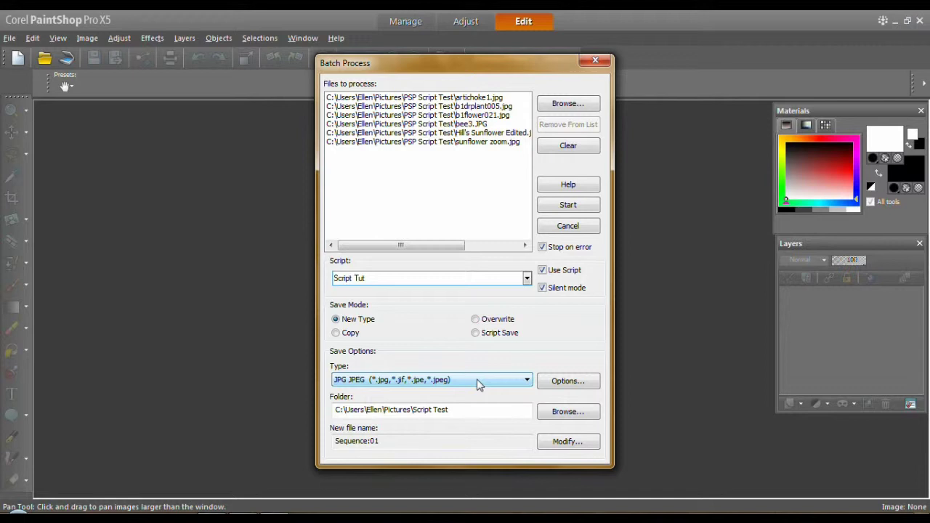
{"action": "left_click", "coordinate": [336, 335]}
{"action": "left_click", "coordinate": [336, 336]}
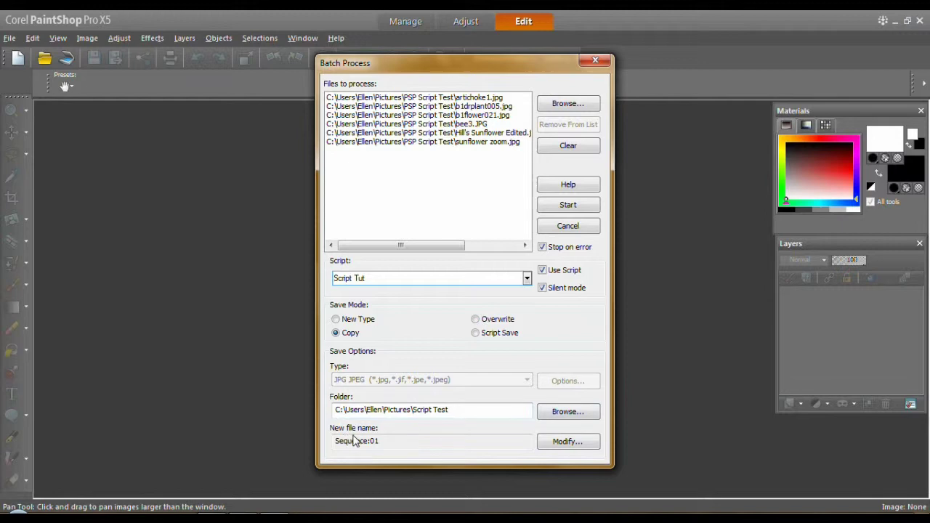
{"action": "left_click", "coordinate": [568, 441]}
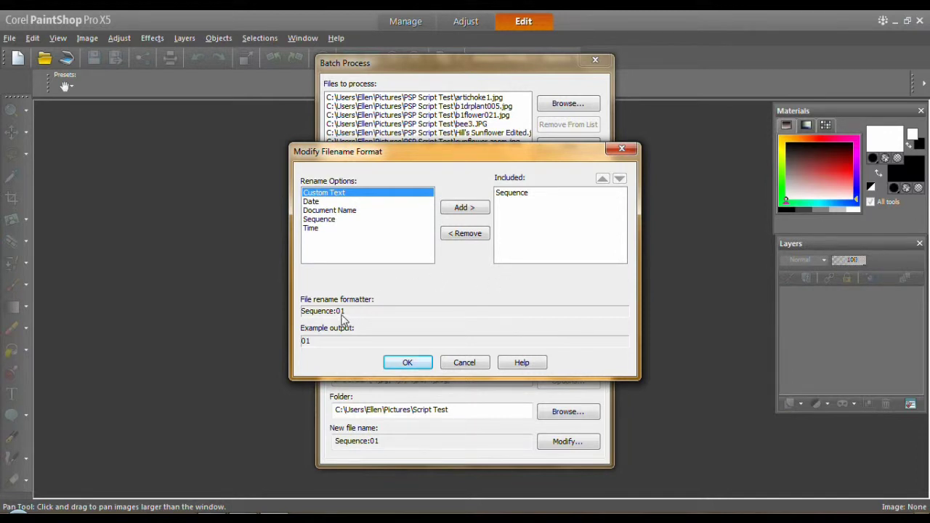
Add then remove Document Name, keeping only Sequence (01), and confirm the filename format
{"action": "left_click", "coordinate": [325, 203]}
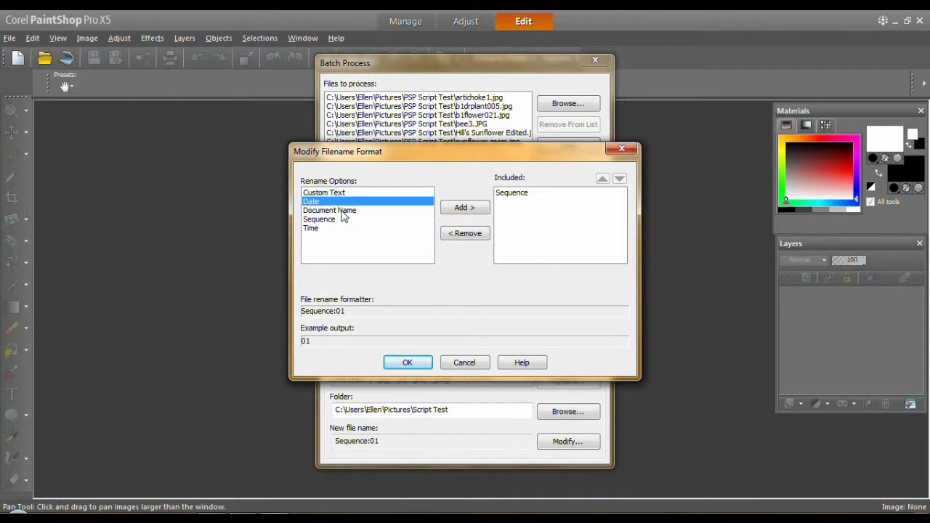
{"action": "left_click", "coordinate": [344, 212]}
{"action": "left_click", "coordinate": [454, 211]}
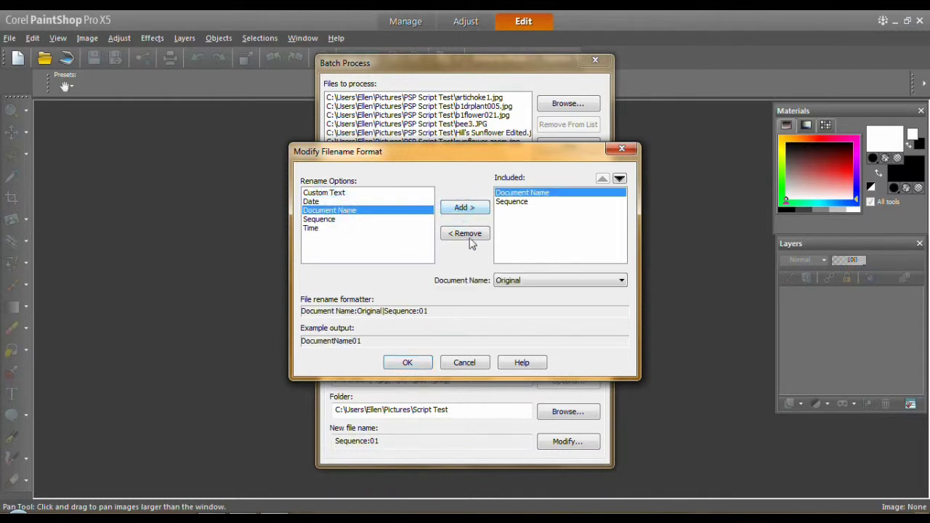
{"action": "left_click", "coordinate": [622, 281]}
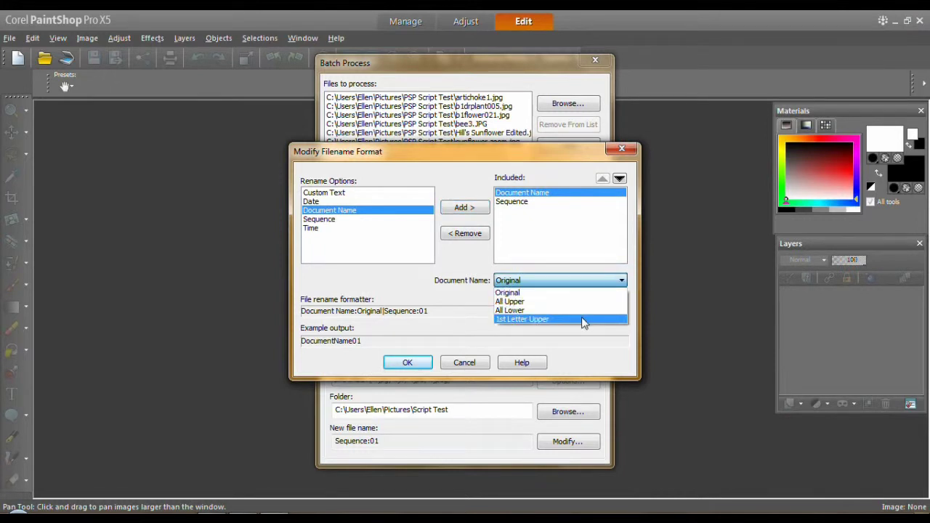
{"action": "left_click", "coordinate": [621, 280]}
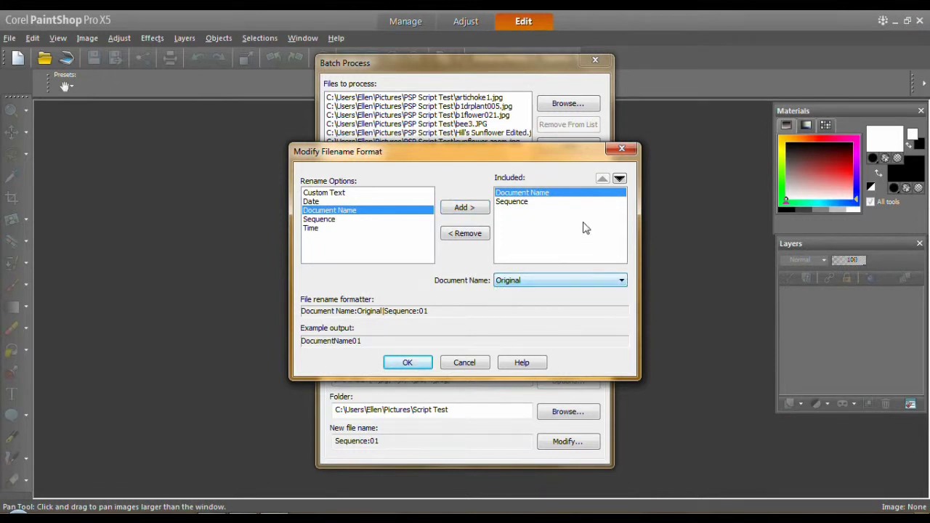
{"action": "left_click", "coordinate": [464, 234]}
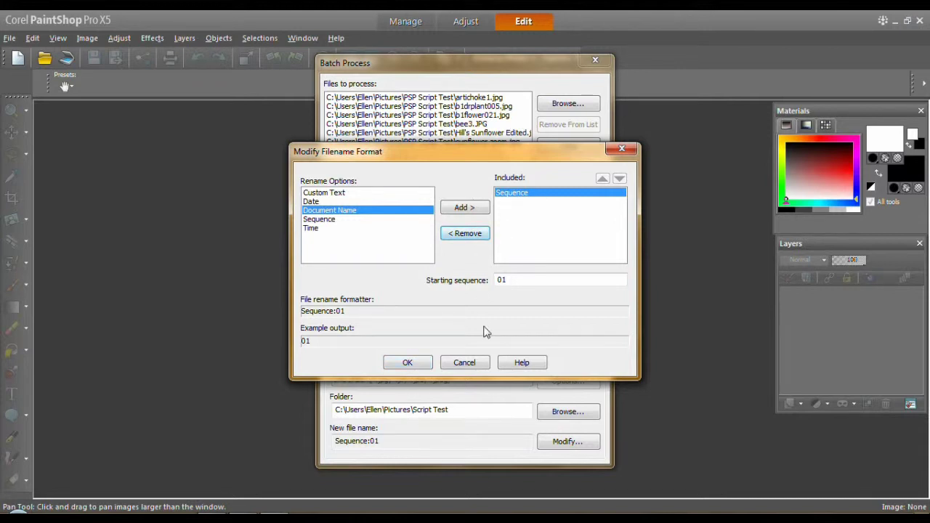
{"action": "left_click", "coordinate": [409, 364]}
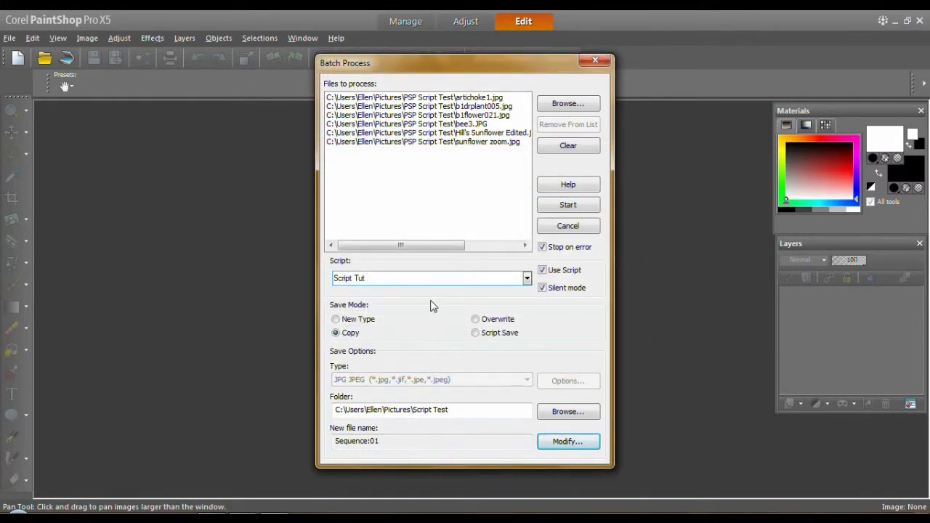
Start the batch so Script Tut processes all six photos into numbered copies
{"action": "left_click", "coordinate": [570, 206]}
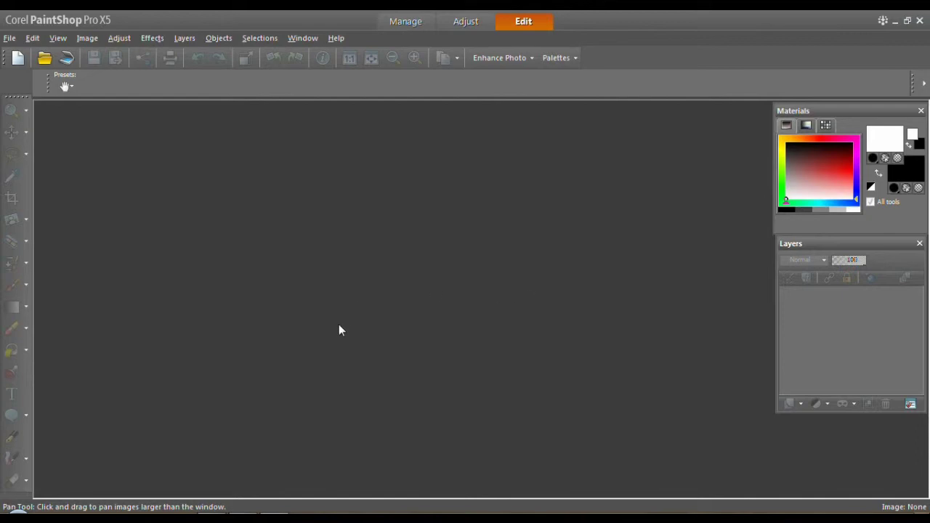
Open the Script Test folder from the Pictures library and select processed image 01
{"action": "left_click", "coordinate": [34, 512]}
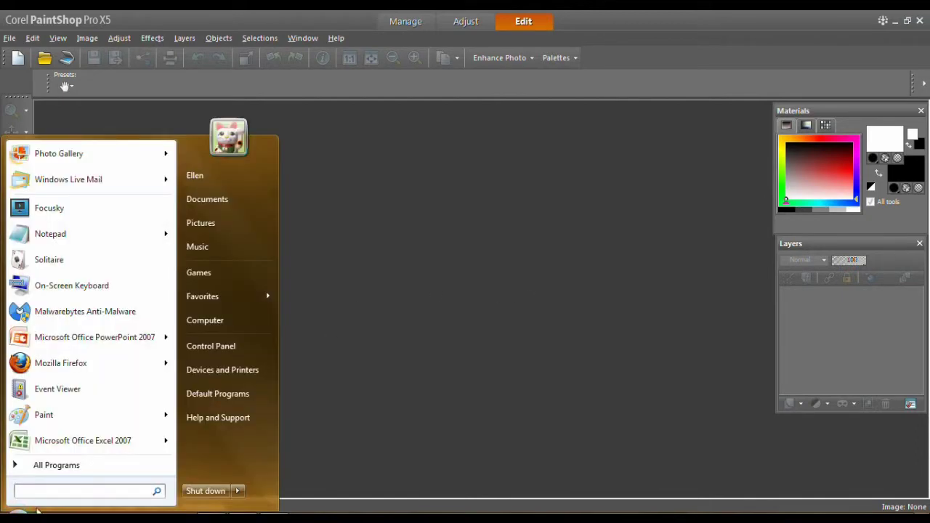
{"action": "left_click", "coordinate": [219, 220]}
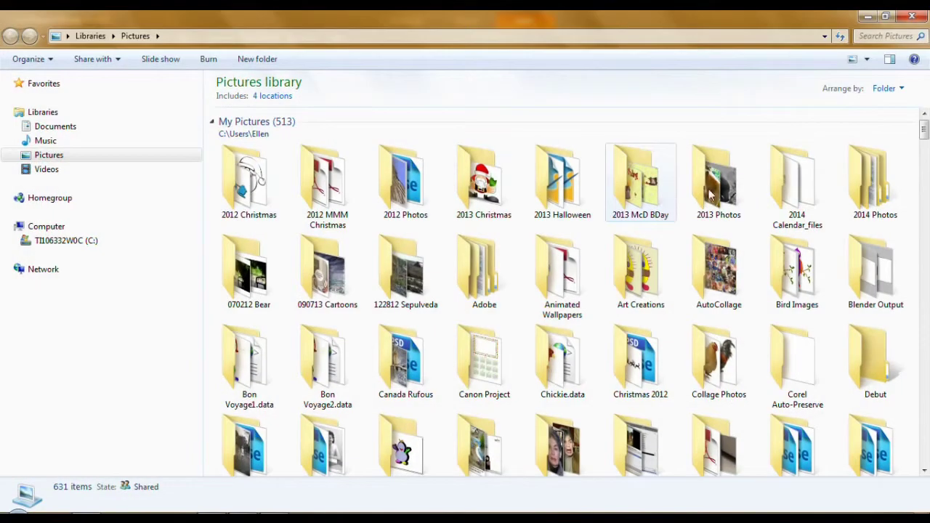
{"action": "left_click_drag", "start_coordinate": [923, 131], "coordinate": [924, 154]}
{"action": "left_click", "coordinate": [398, 246]}
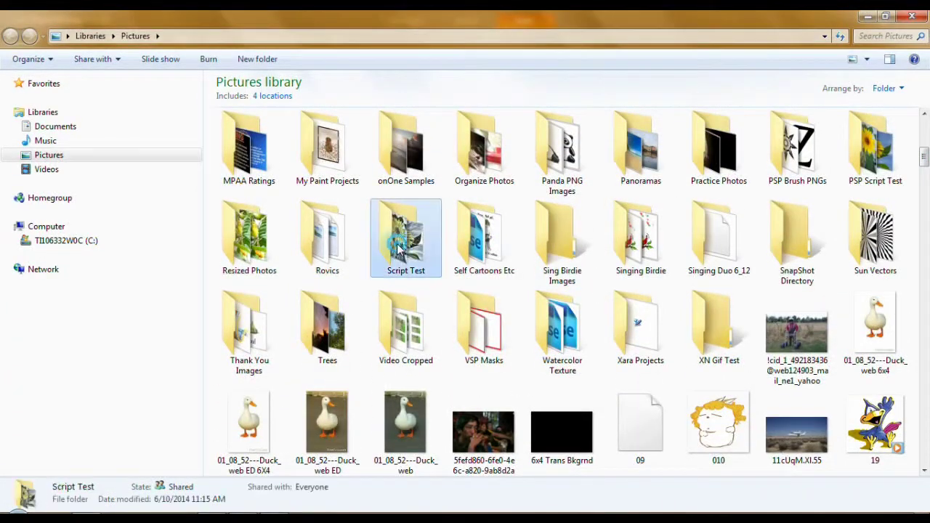
{"action": "double_click", "coordinate": [398, 247]}
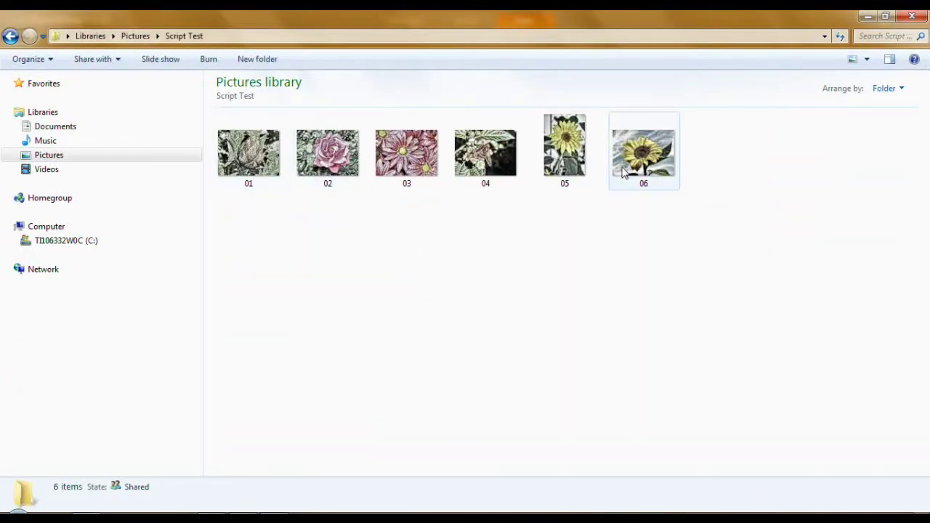
{"action": "left_click", "coordinate": [247, 178]}
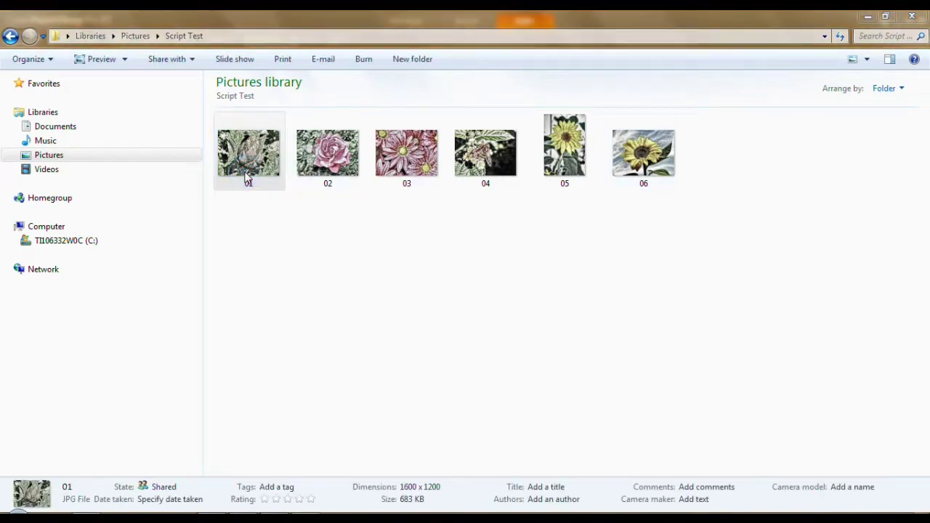
Open image 01 in Photo Viewer and page through the copies to 06, the sunflower against sky
{"action": "double_click", "coordinate": [247, 178]}
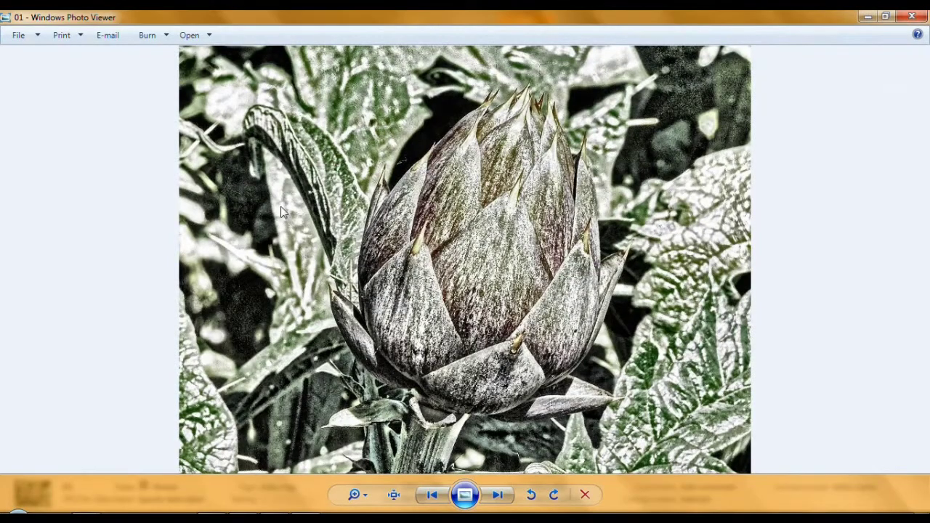
{"action": "left_click", "coordinate": [497, 495]}
{"action": "left_click", "coordinate": [498, 495]}
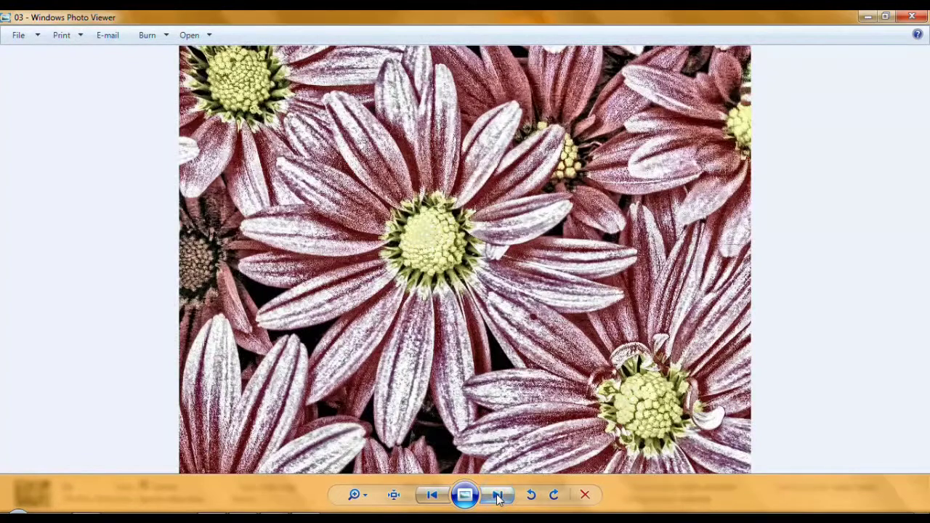
{"action": "left_click", "coordinate": [498, 494]}
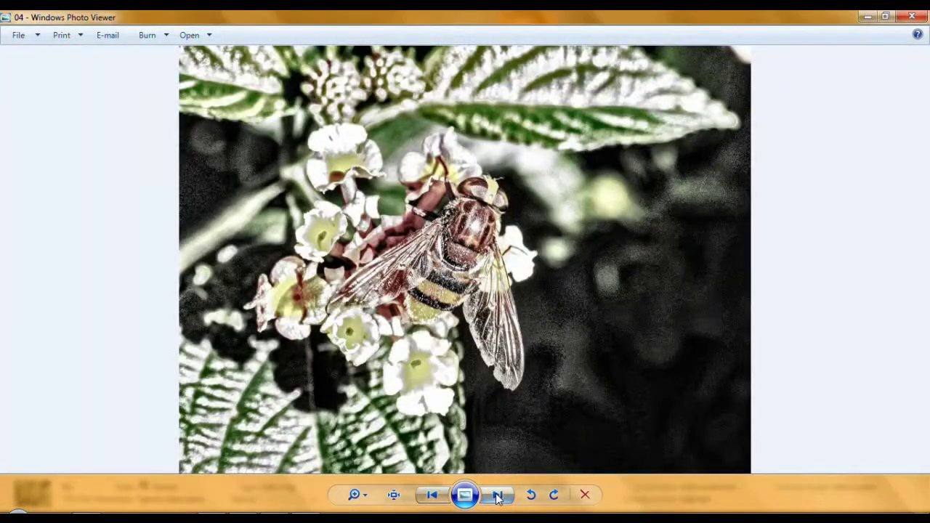
{"action": "left_click", "coordinate": [497, 494]}
{"action": "left_click", "coordinate": [498, 495]}
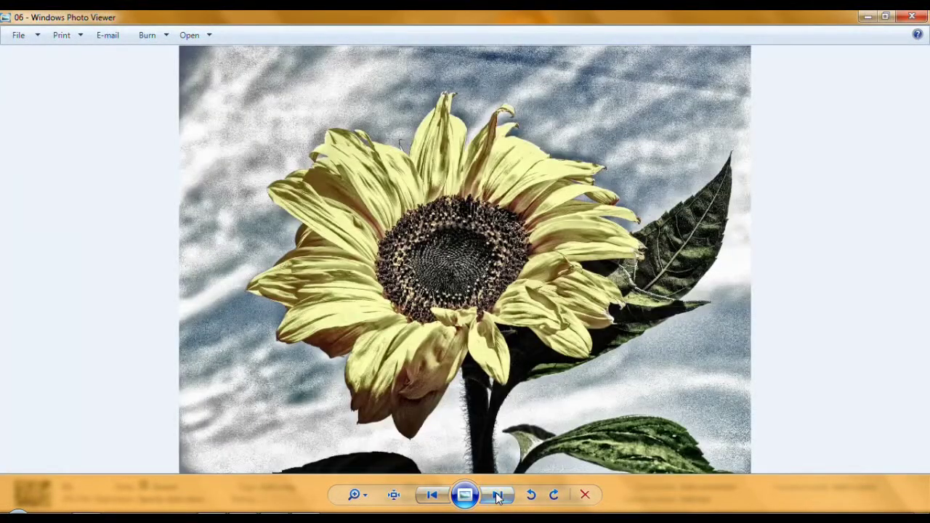